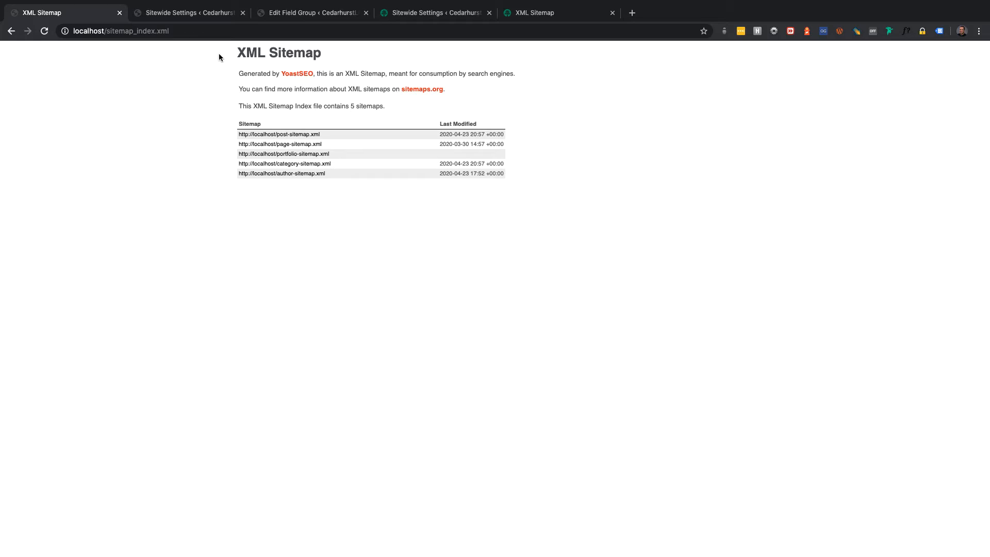
# Go to the Sitewide Settings page and review the subsites in the network's site list.
pyautogui.click(175, 13)
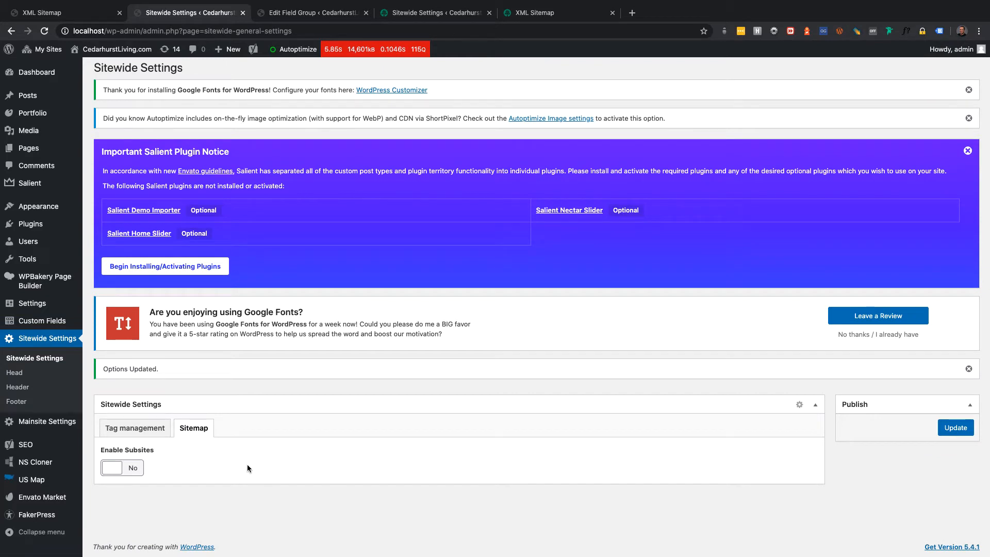
pyautogui.moveTo(44, 50)
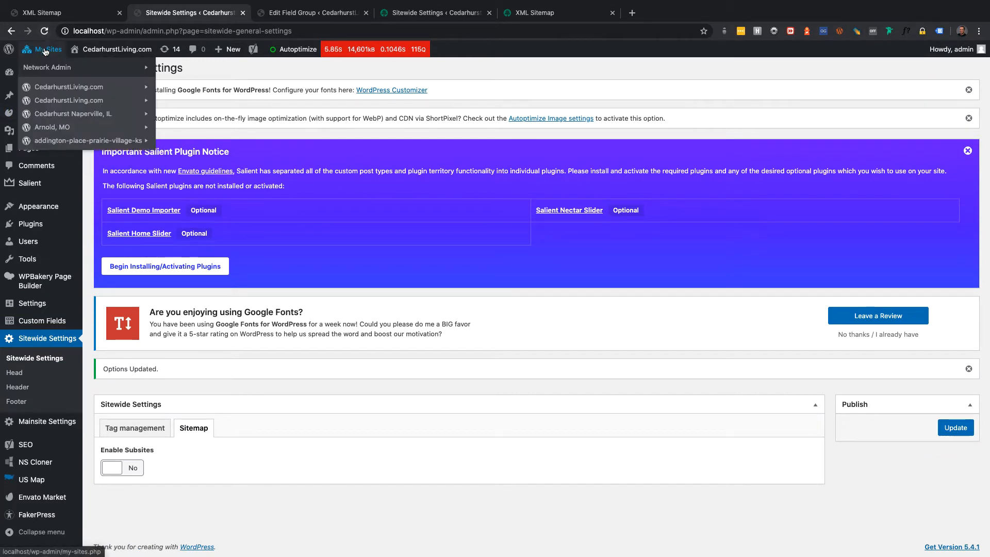
pyautogui.moveTo(64, 92)
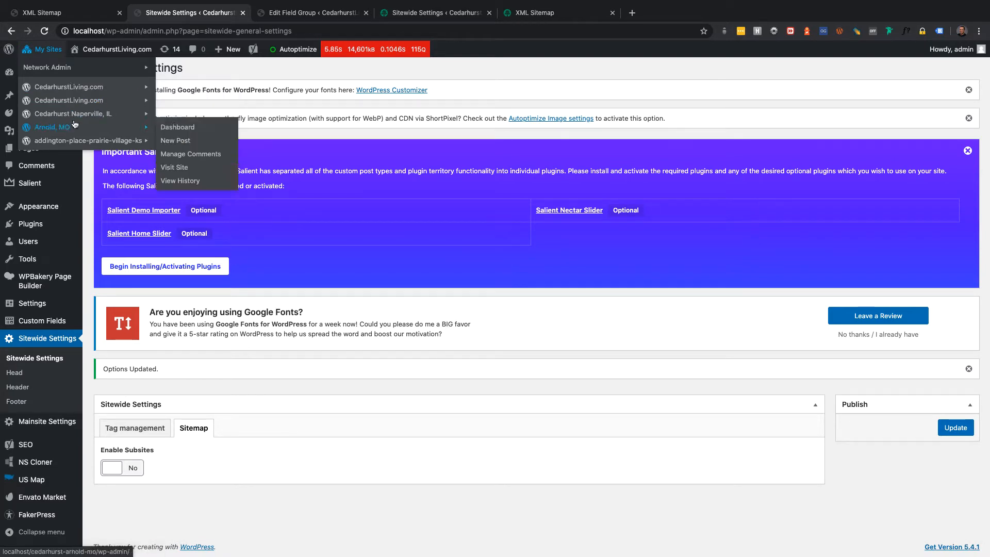
pyautogui.moveTo(68, 144)
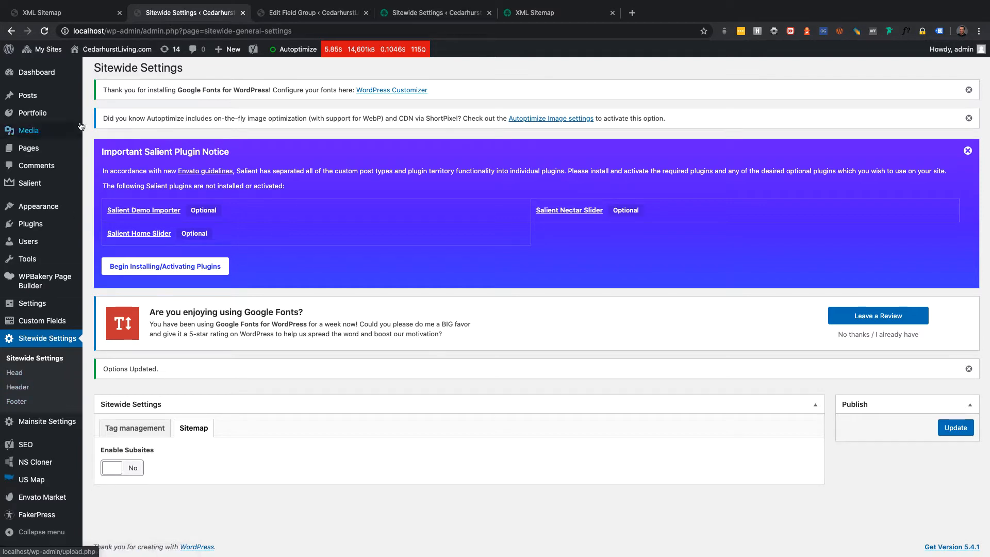
pyautogui.moveTo(52, 72)
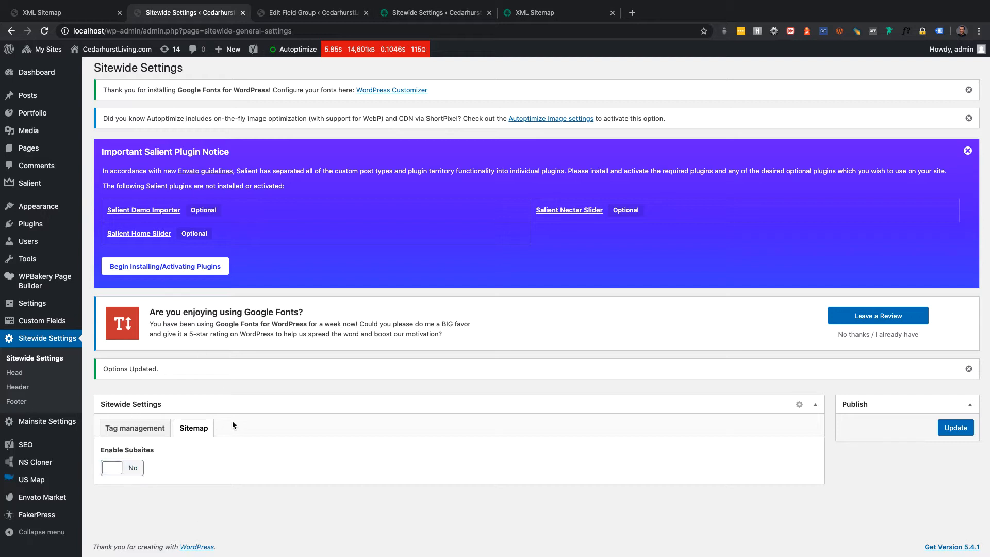
# Enable subsites in the sitemap settings, save the options, and reload the XML sitemap index.
pyautogui.click(134, 469)
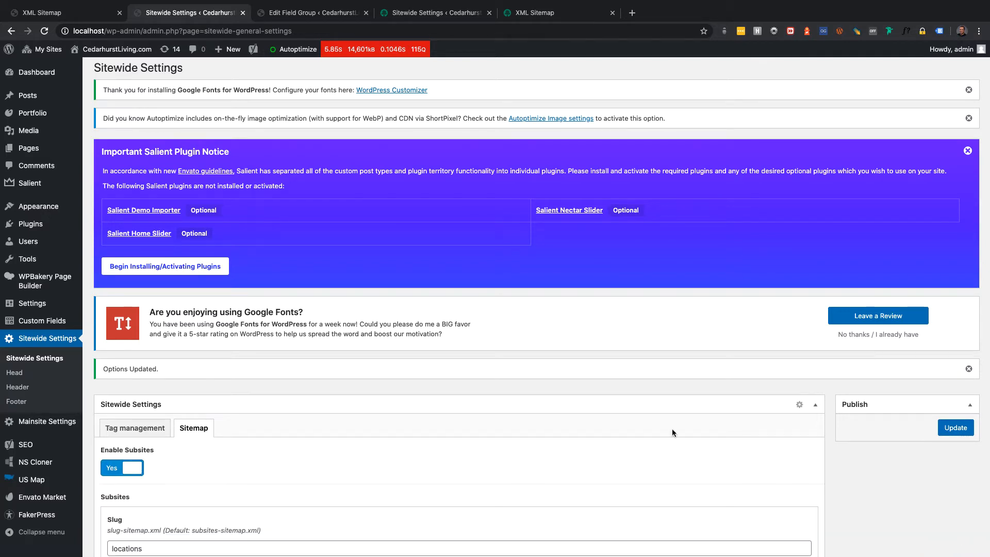
pyautogui.click(955, 427)
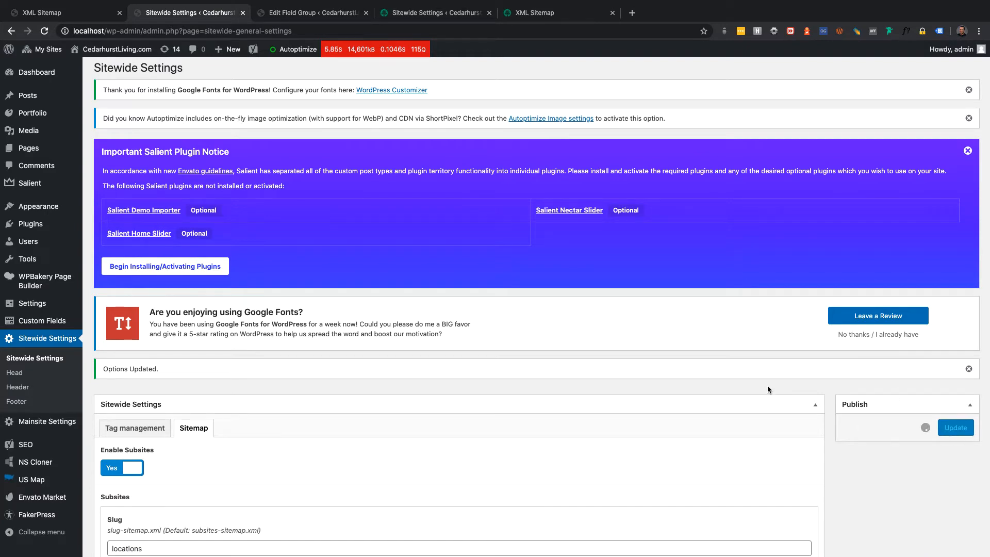
pyautogui.scroll(-3, 767, 385)
pyautogui.scroll(-1, 768, 390)
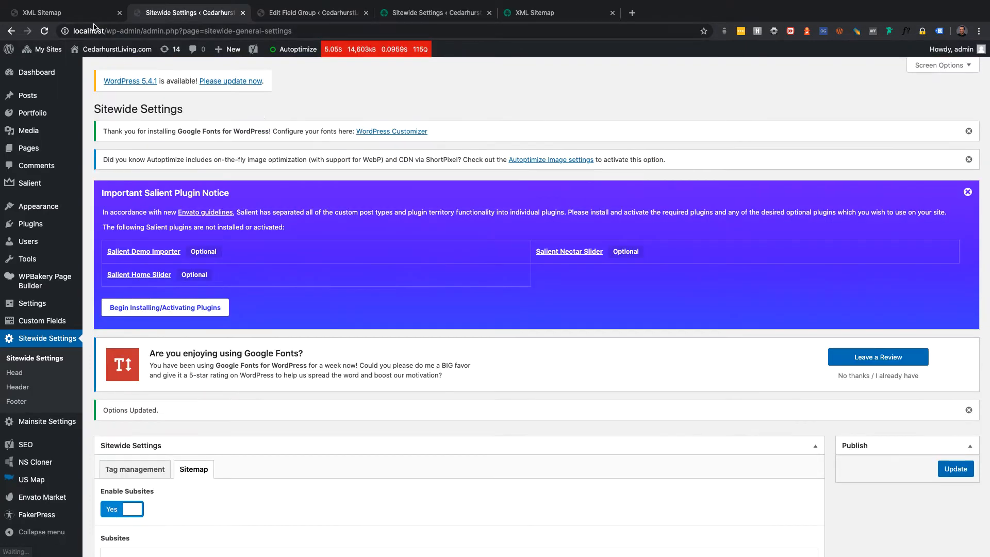
pyautogui.click(88, 15)
pyautogui.click(47, 33)
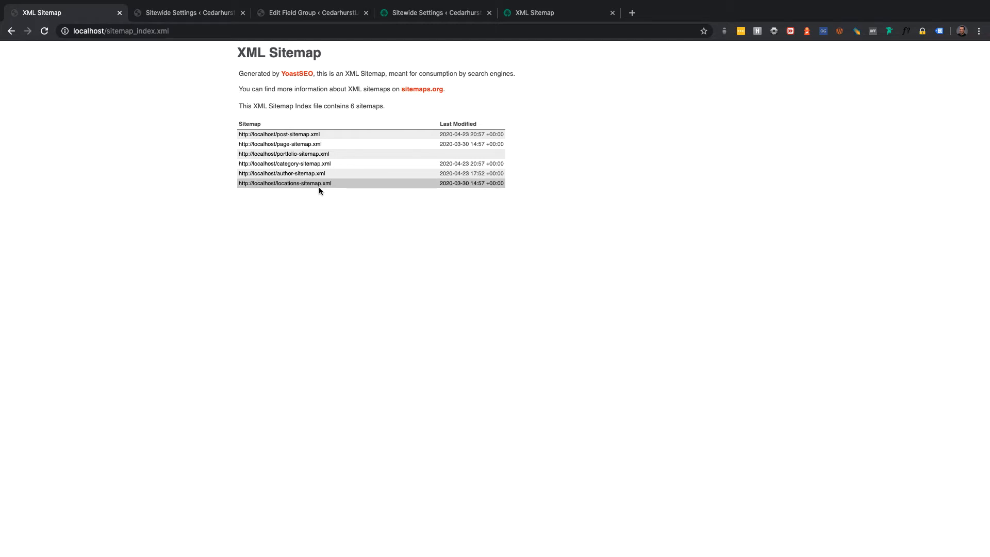
# Change the subsites sitemap slug to "test" in Sitewide Settings and save the options.
pyautogui.click(233, 13)
pyautogui.scroll(-3, 24, 442)
pyautogui.moveTo(25, 444)
pyautogui.scroll(-2, 299, 357)
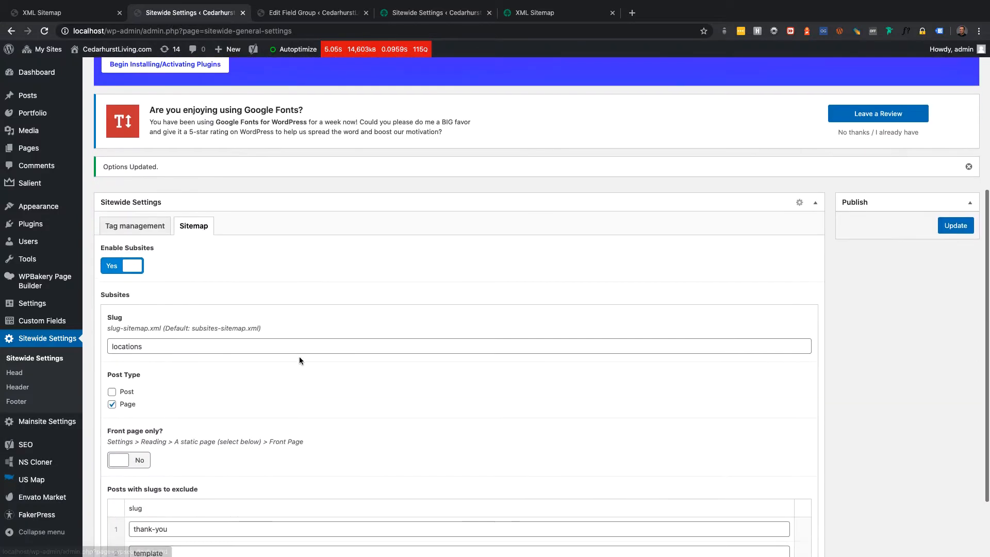
pyautogui.click(170, 342)
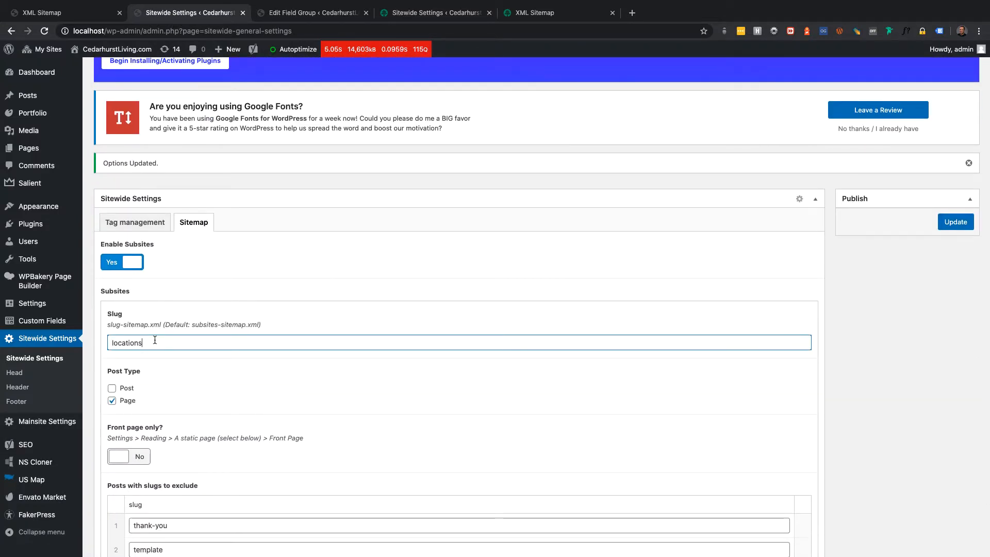
pyautogui.doubleClick(155, 340)
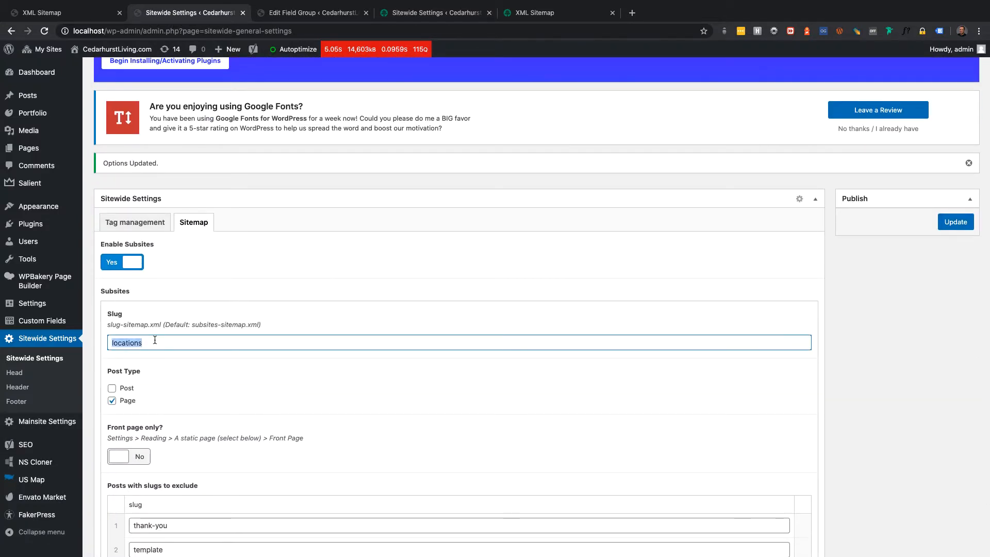
pyautogui.write('test')
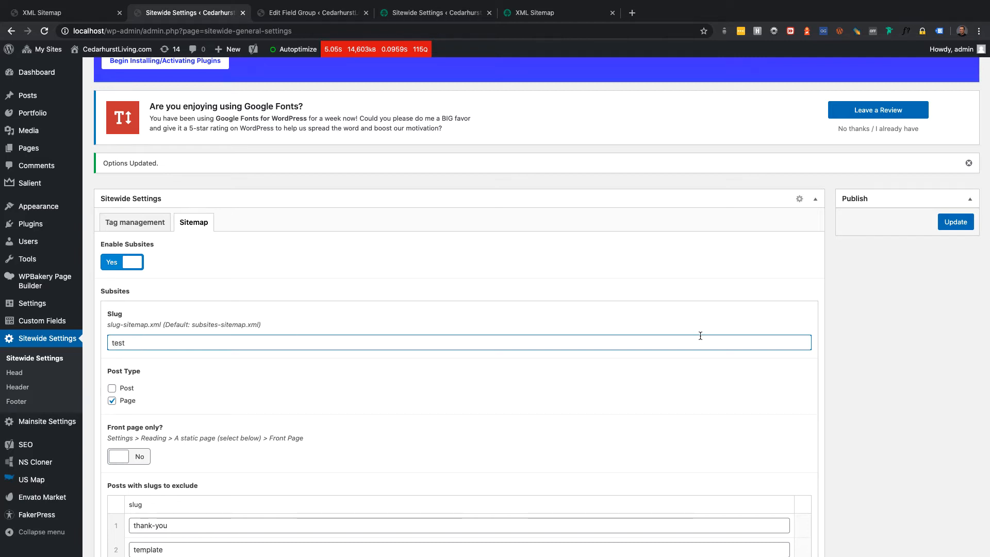
pyautogui.click(955, 222)
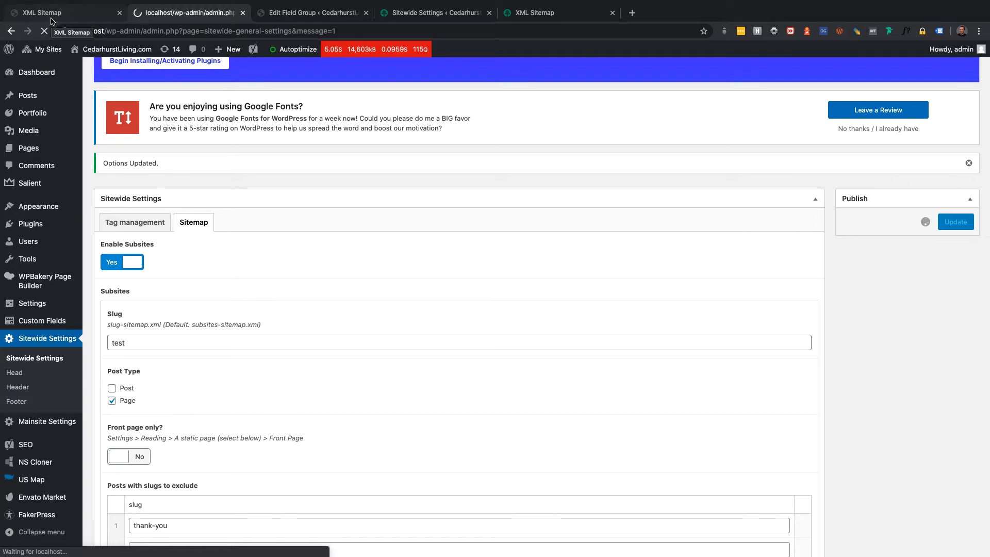
# Reload the XML sitemap index and open test-sitemap.xml to examine its URLs.
pyautogui.click(50, 21)
pyautogui.click(45, 31)
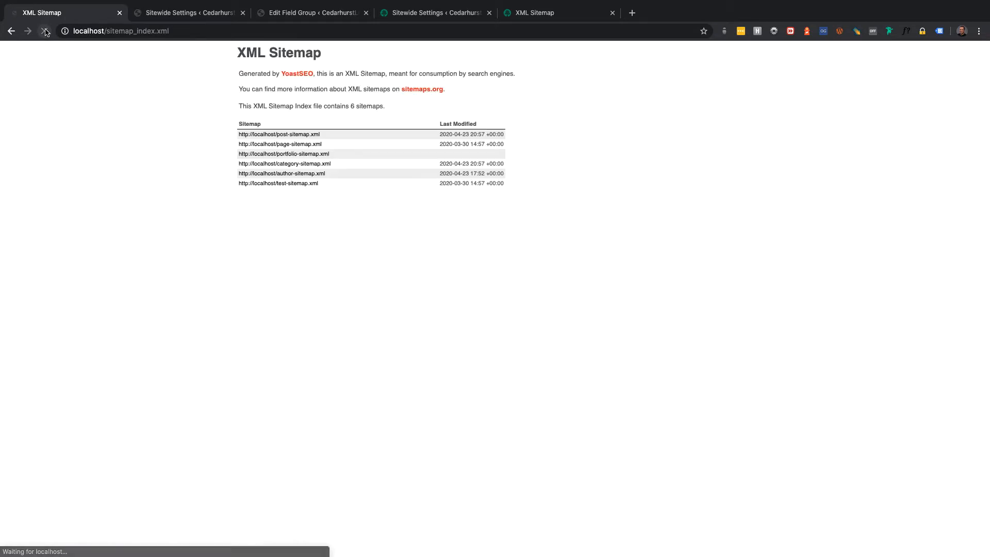
pyautogui.click(283, 185)
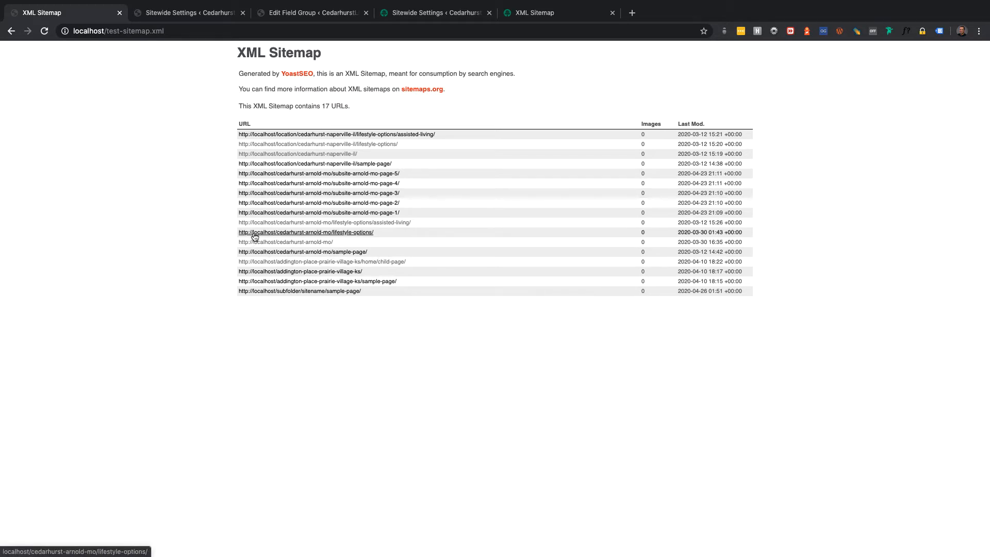
# Include the Post type alongside Page in the subsites sitemap settings and save the options.
pyautogui.click(187, 13)
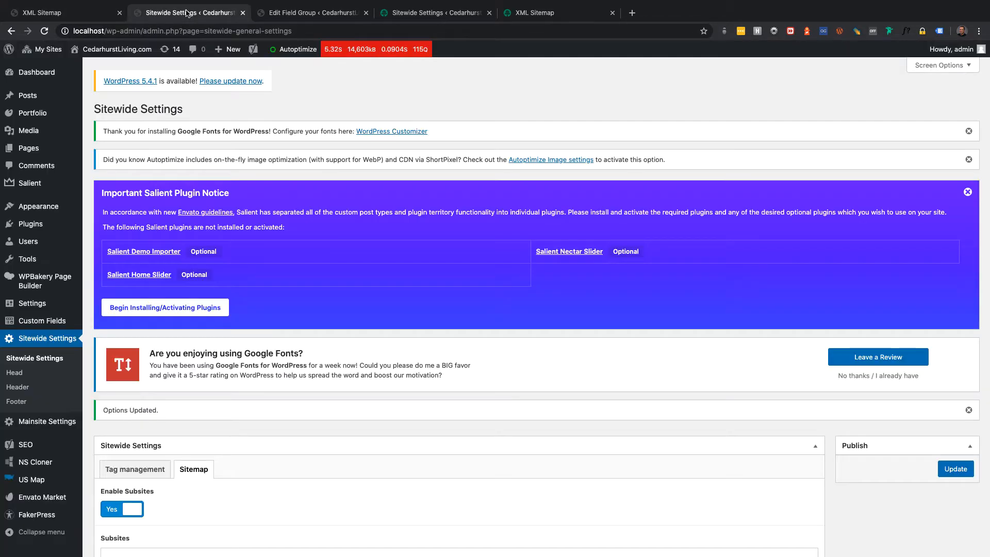
pyautogui.scroll(-5, 339, 201)
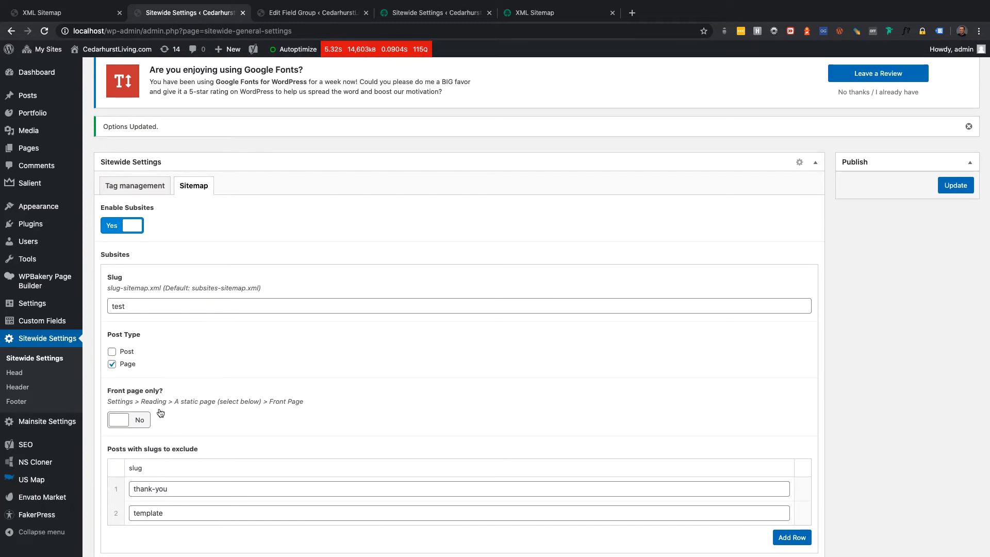
pyautogui.click(129, 354)
pyautogui.click(958, 186)
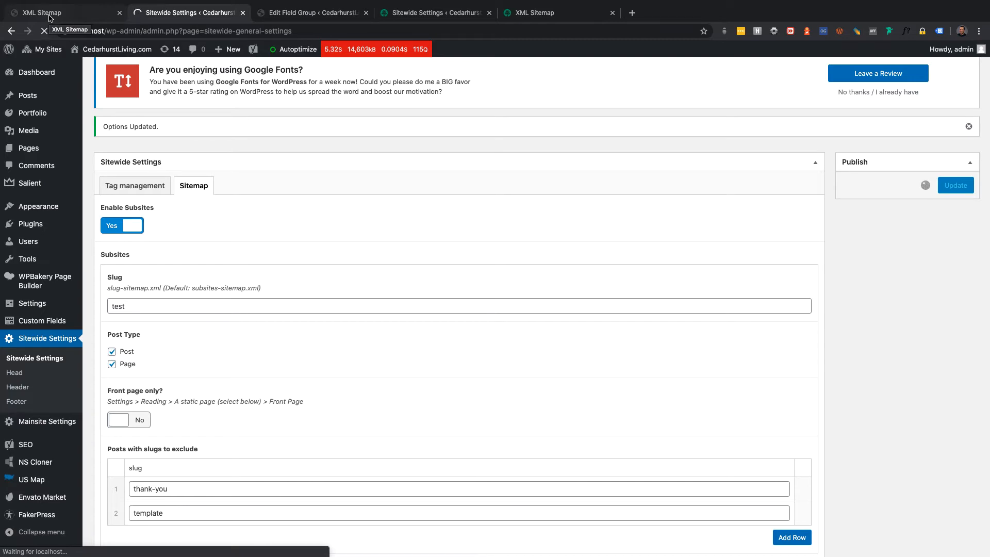
# Reload test-sitemap.xml and examine the hello-world post URLs from the subsites.
pyautogui.click(50, 15)
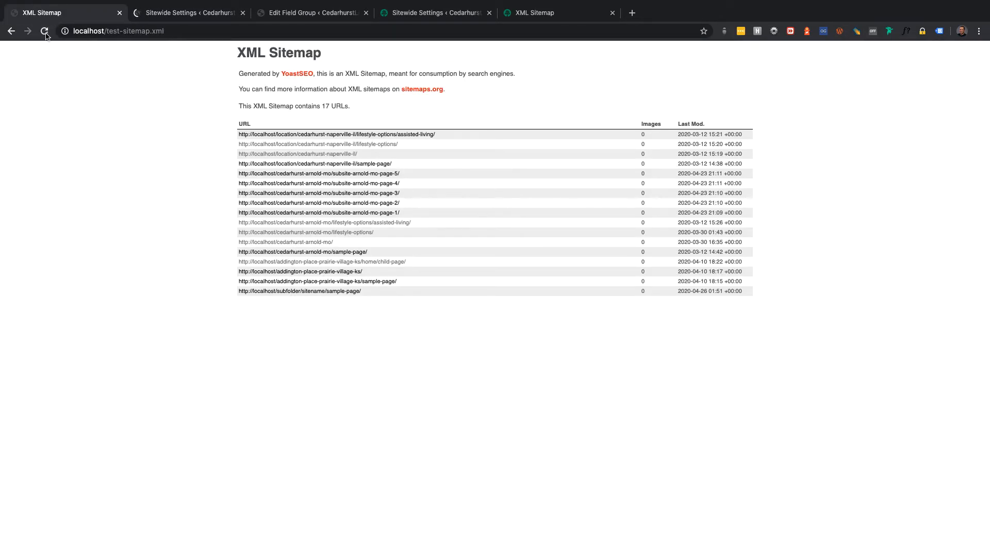
pyautogui.click(45, 31)
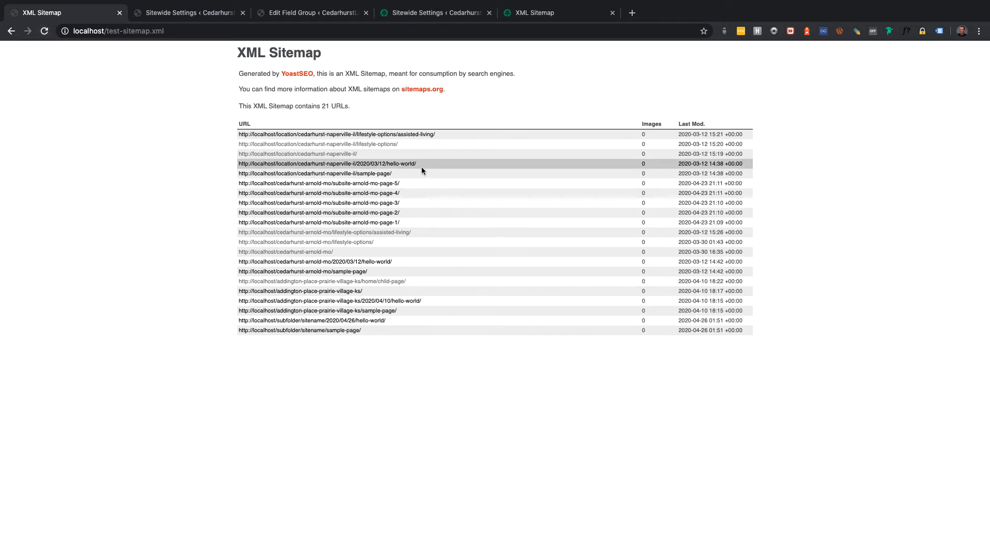
pyautogui.moveTo(418, 163); pyautogui.dragTo(242, 163)
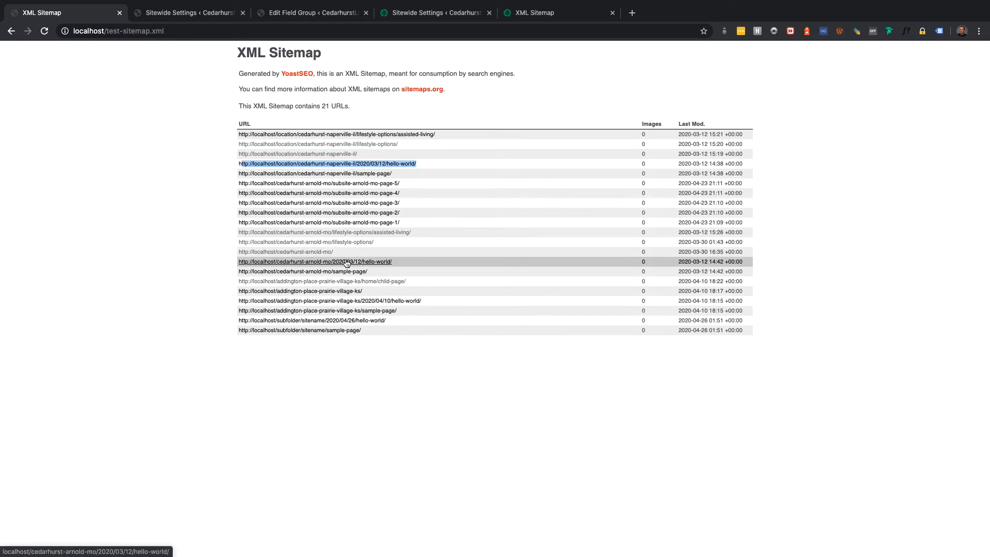
# Exclude the Post type from the subsites sitemap and set "Front page only?" to Yes.
pyautogui.click(151, 15)
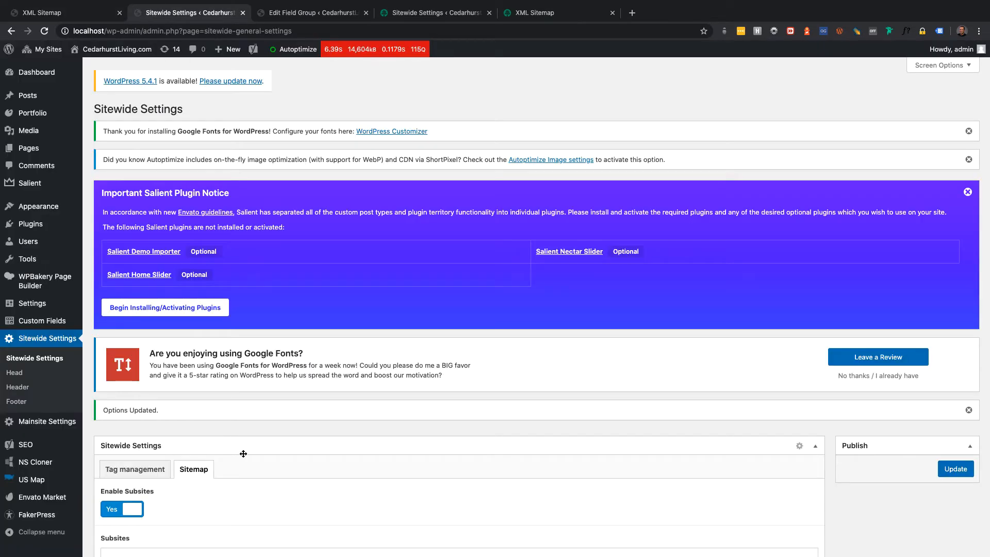
pyautogui.scroll(-10, 253, 397)
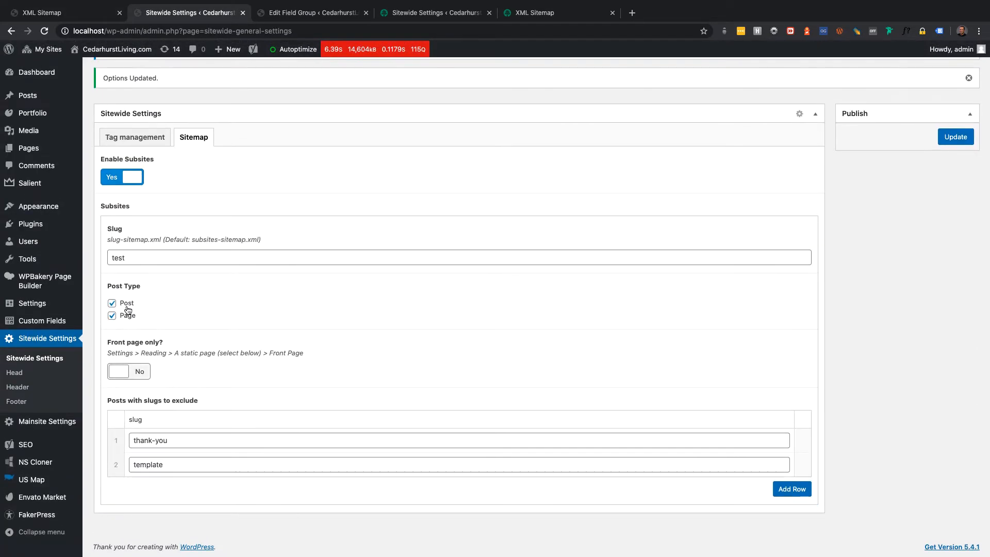
pyautogui.click(125, 305)
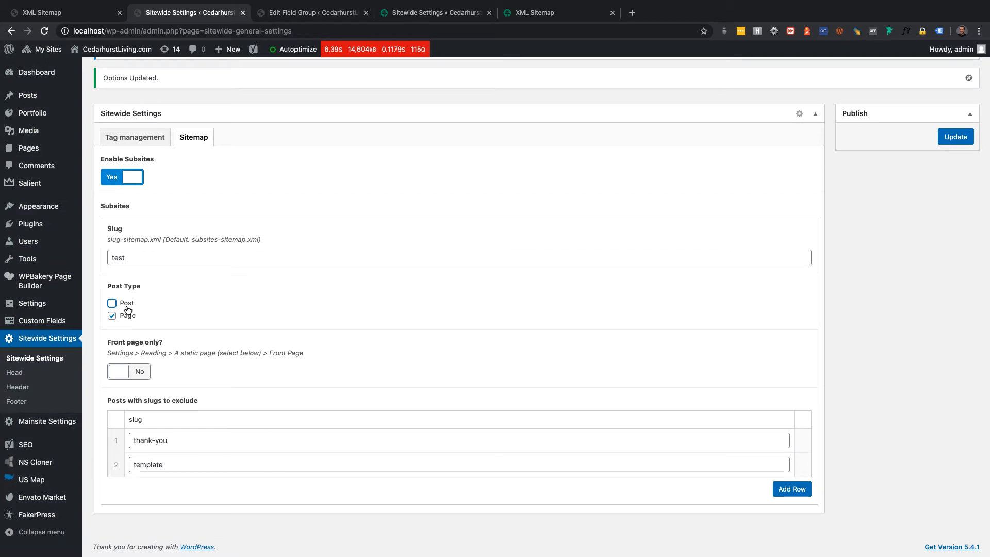
pyautogui.click(136, 373)
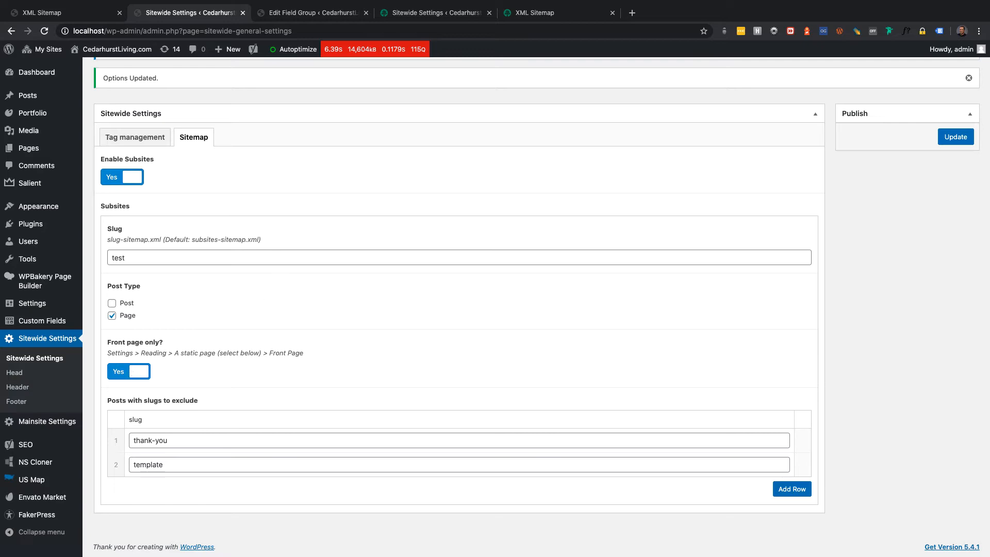
pyautogui.click(72, 13)
pyautogui.click(167, 14)
# Open the dashboard of the camellia-walk-template subsite in a new browser tab.
pyautogui.moveTo(42, 57)
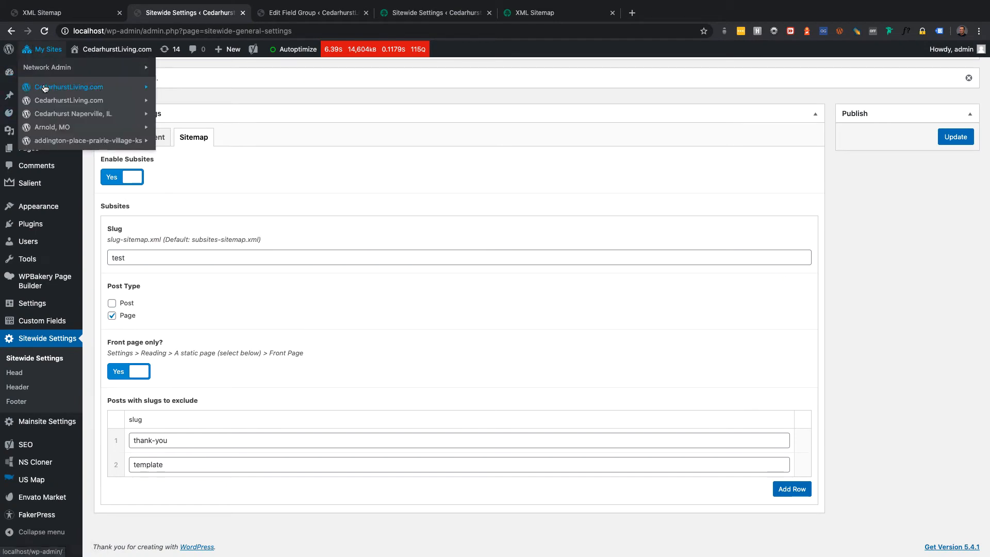
pyautogui.moveTo(74, 102)
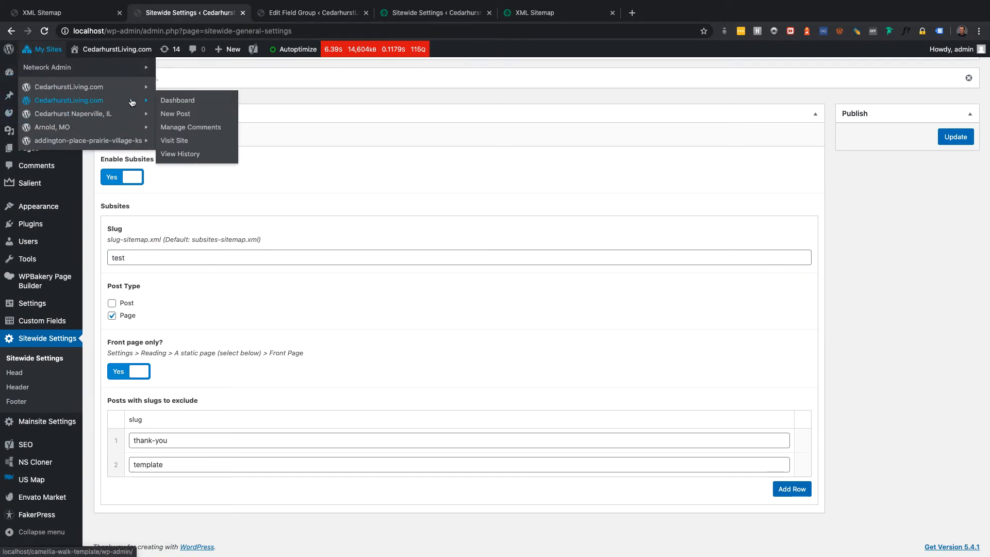
pyautogui.rightClick(185, 98)
pyautogui.click(222, 102)
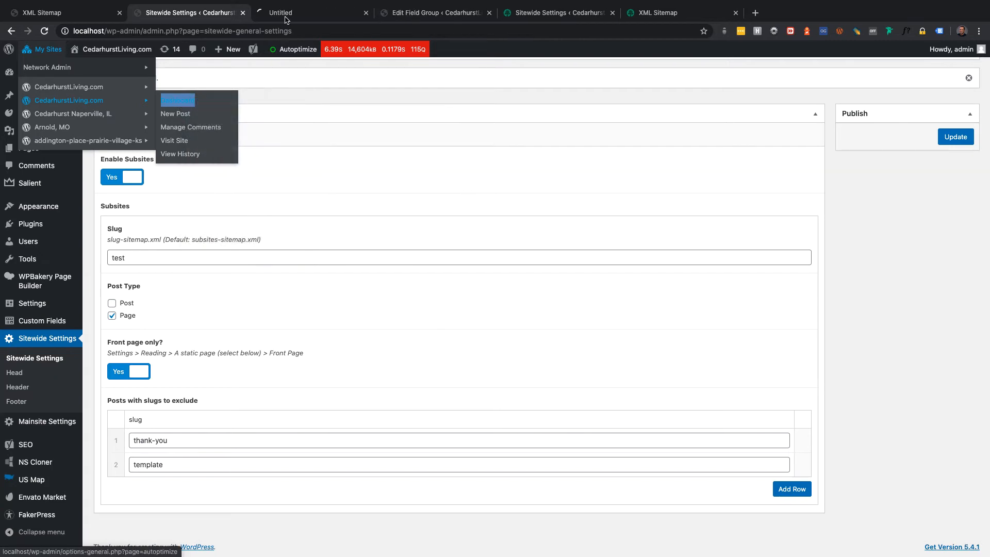
pyautogui.click(288, 12)
pyautogui.click(206, 12)
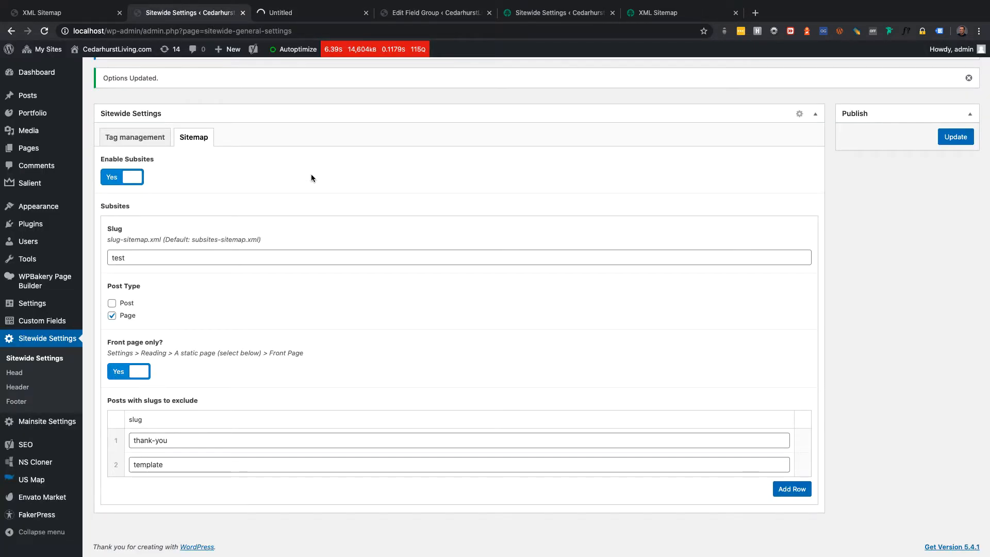
pyautogui.click(302, 12)
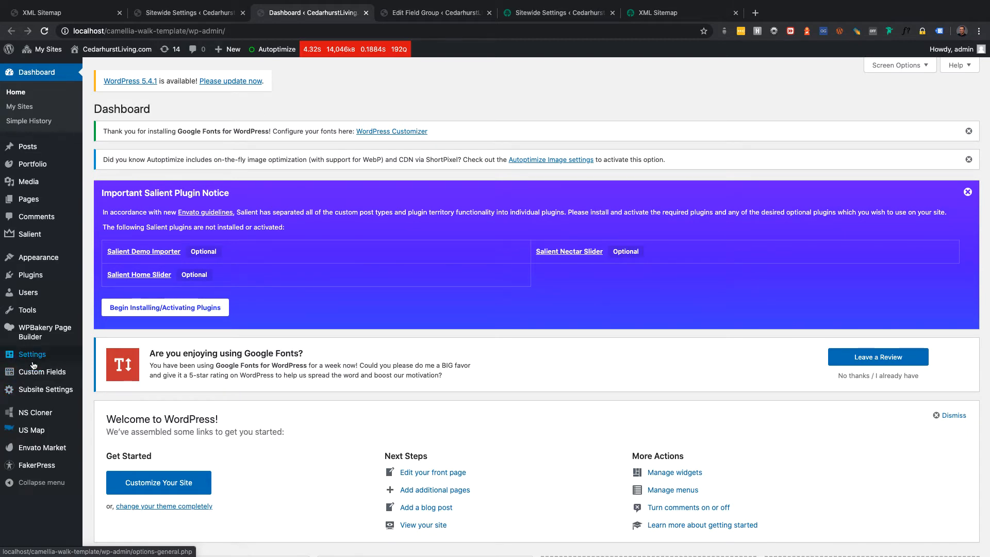
# Open the subsite's Reading settings and inspect the available pages for its static homepage.
pyautogui.moveTo(30, 355)
pyautogui.click(101, 376)
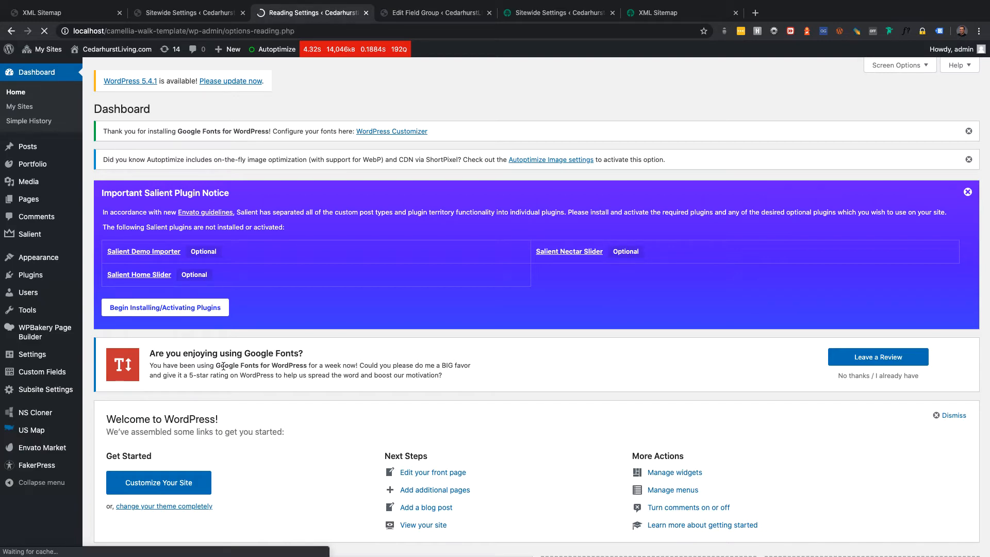
pyautogui.scroll(-3, 255, 444)
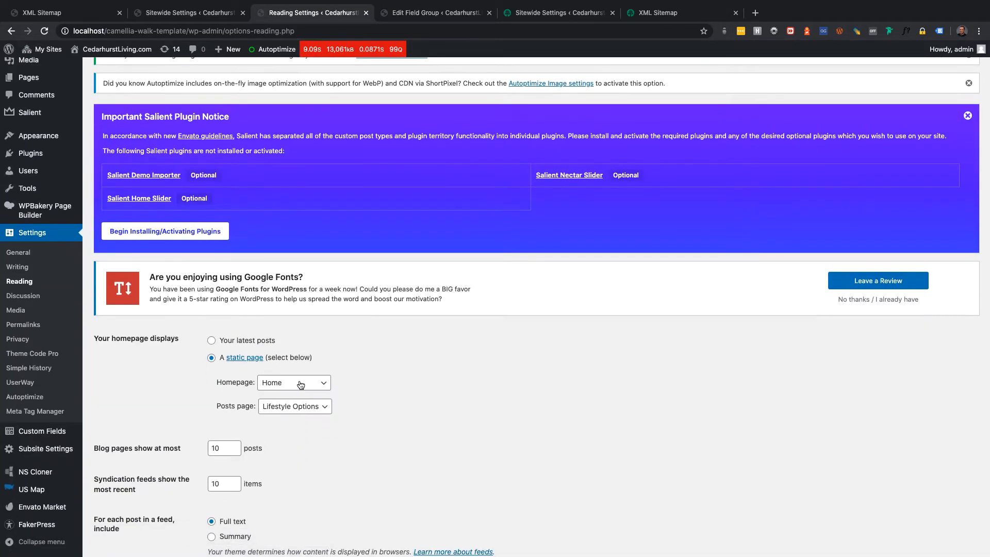
pyautogui.click(265, 384)
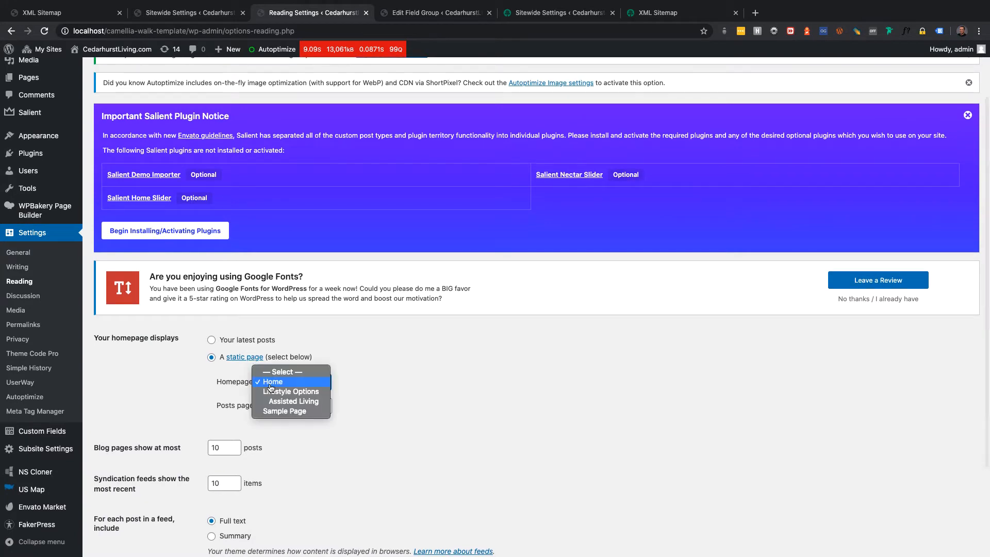
pyautogui.click(383, 399)
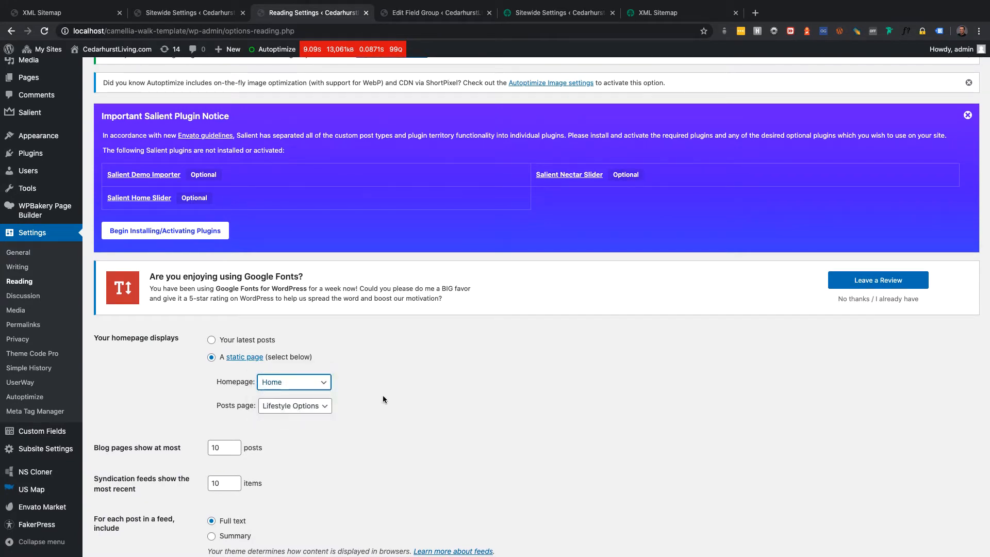
# Save the sitewide sitemap settings on the local site and reload test-sitemap.xml to examine the listed front pages.
pyautogui.click(195, 14)
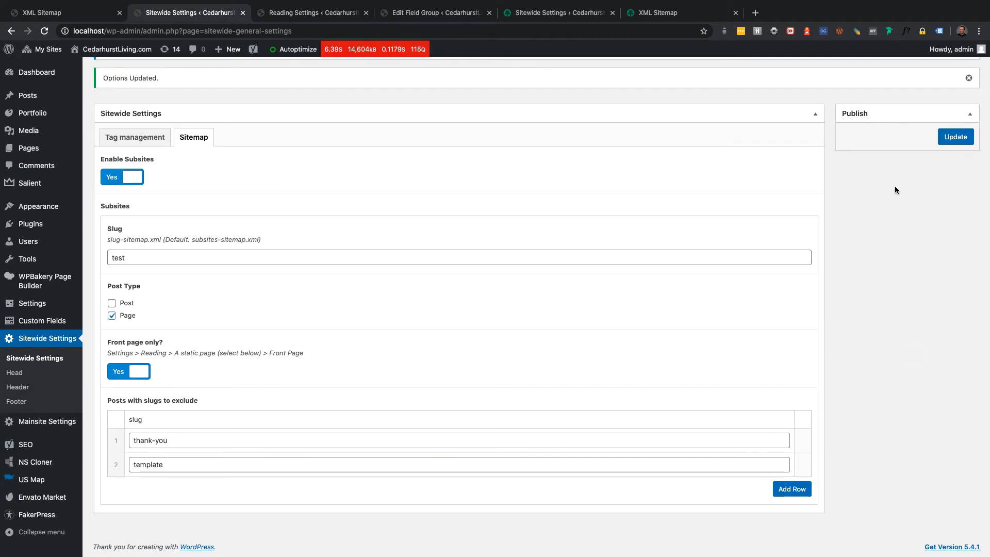
pyautogui.click(951, 138)
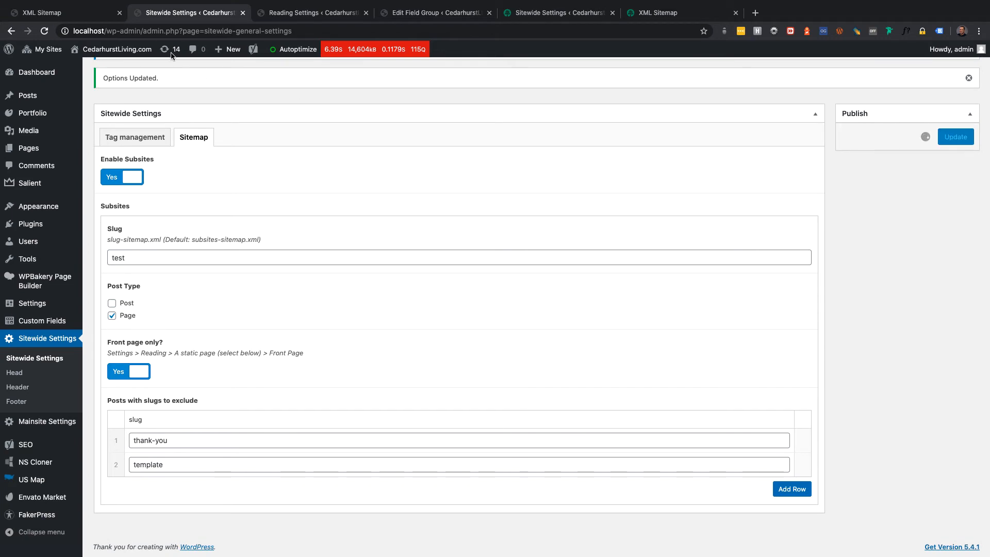
pyautogui.click(90, 15)
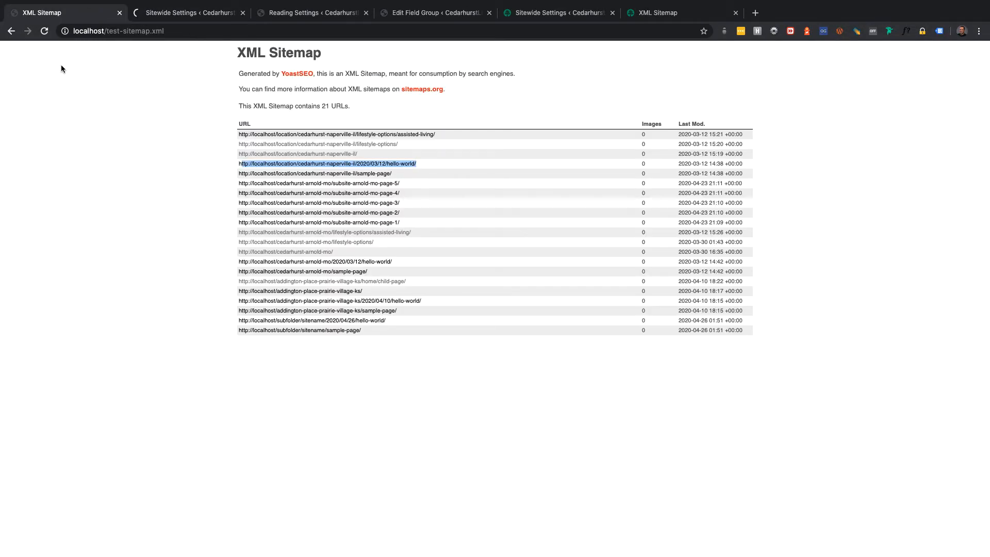
pyautogui.click(43, 32)
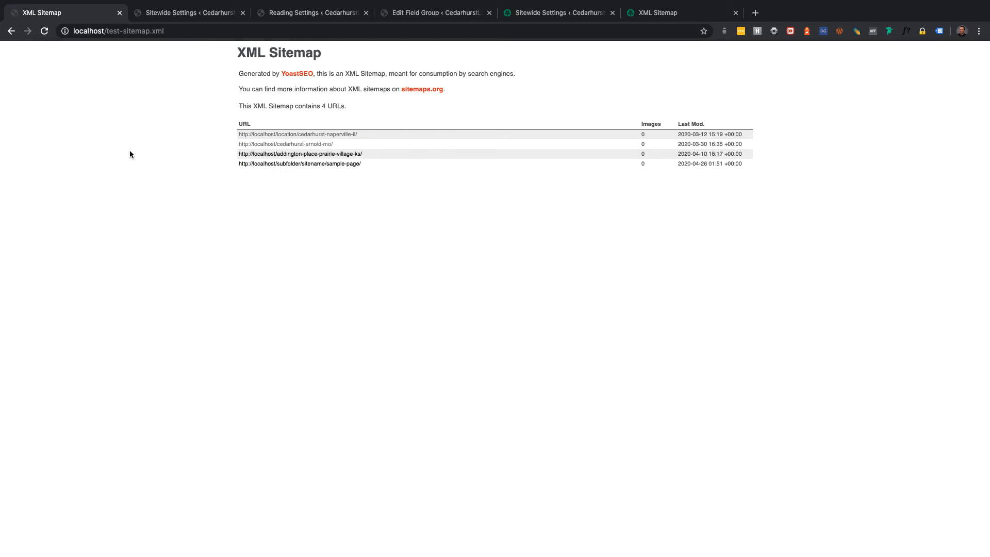
# Remove the "template" and "thank-you" rows from the local site's slugs to exclude and save the settings.
pyautogui.click(193, 16)
pyautogui.scroll(-5, 298, 303)
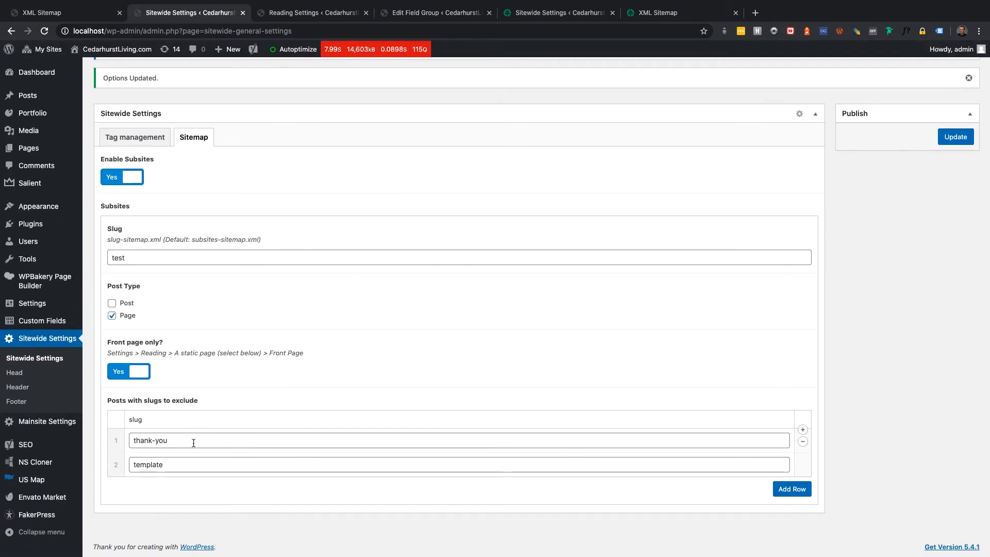
pyautogui.click(190, 439)
pyautogui.doubleClick(190, 438)
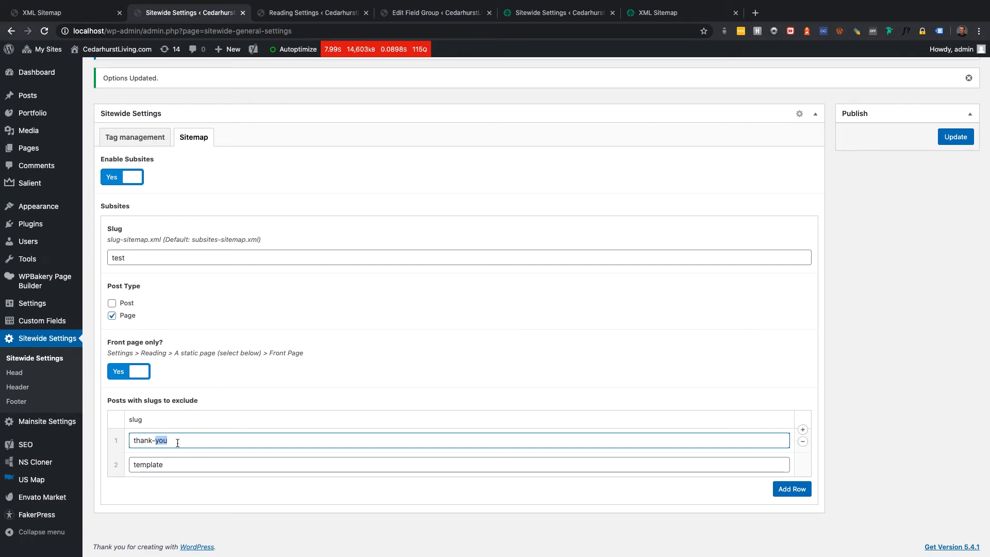
pyautogui.click(178, 443)
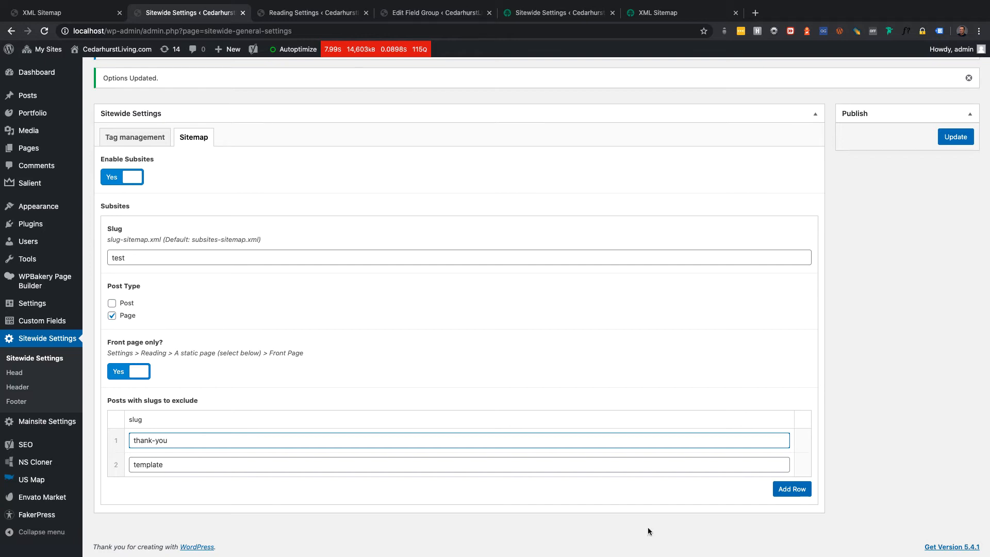
pyautogui.moveTo(806, 469)
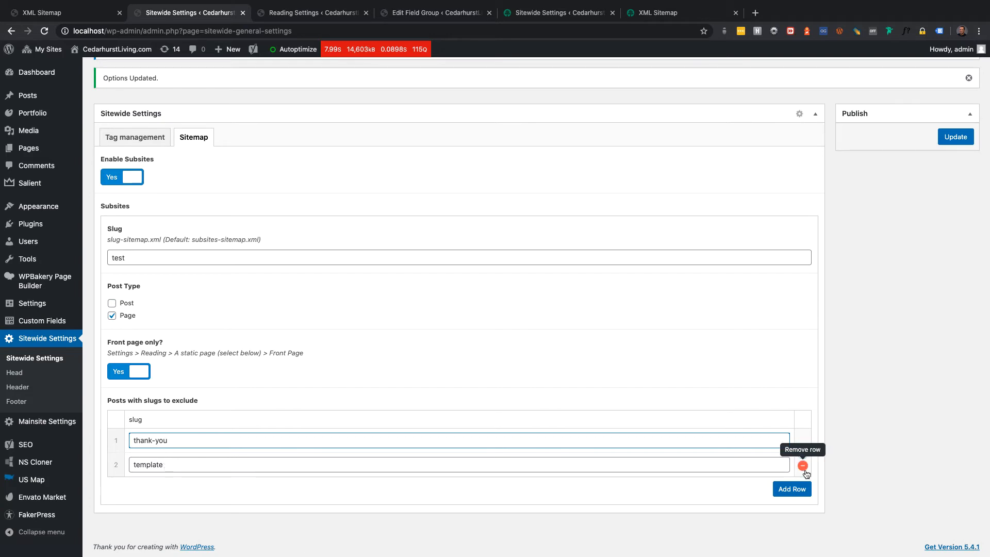
pyautogui.click(802, 467)
pyautogui.click(811, 450)
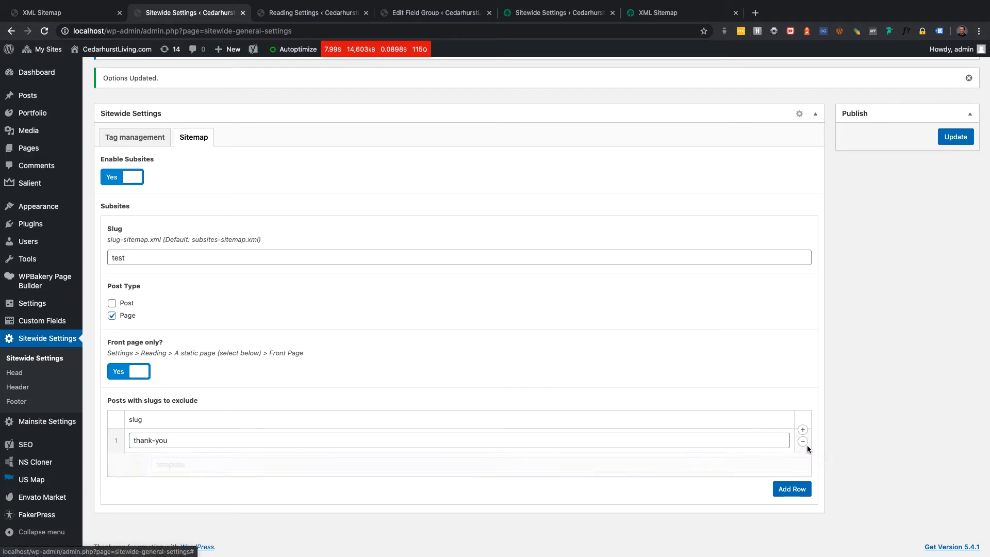
pyautogui.click(802, 467)
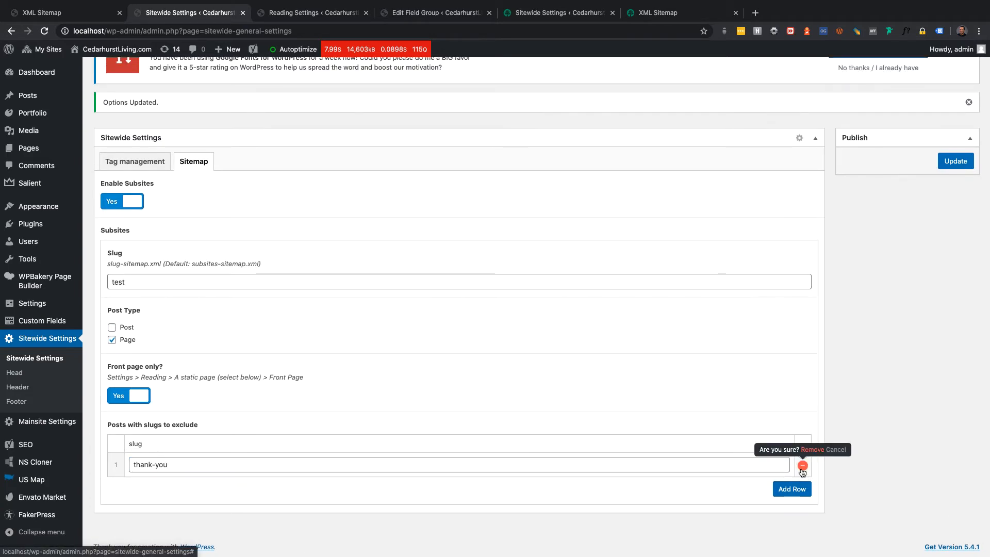
pyautogui.click(810, 450)
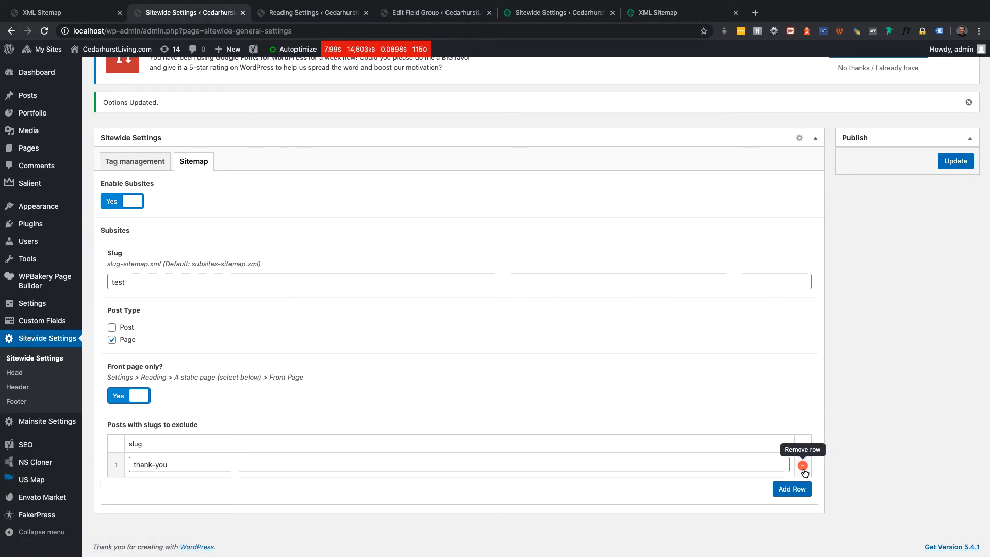
pyautogui.click(803, 465)
pyautogui.click(812, 449)
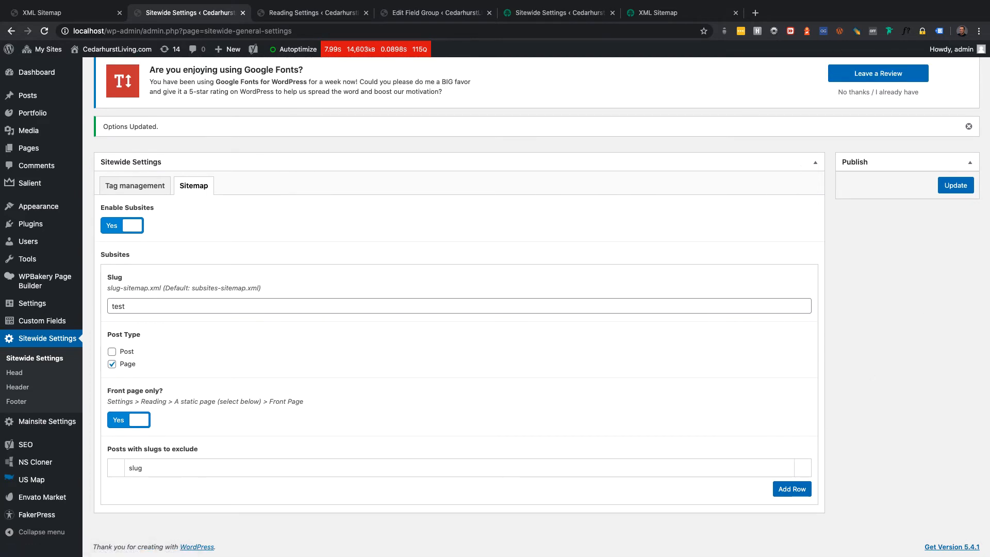
pyautogui.click(947, 187)
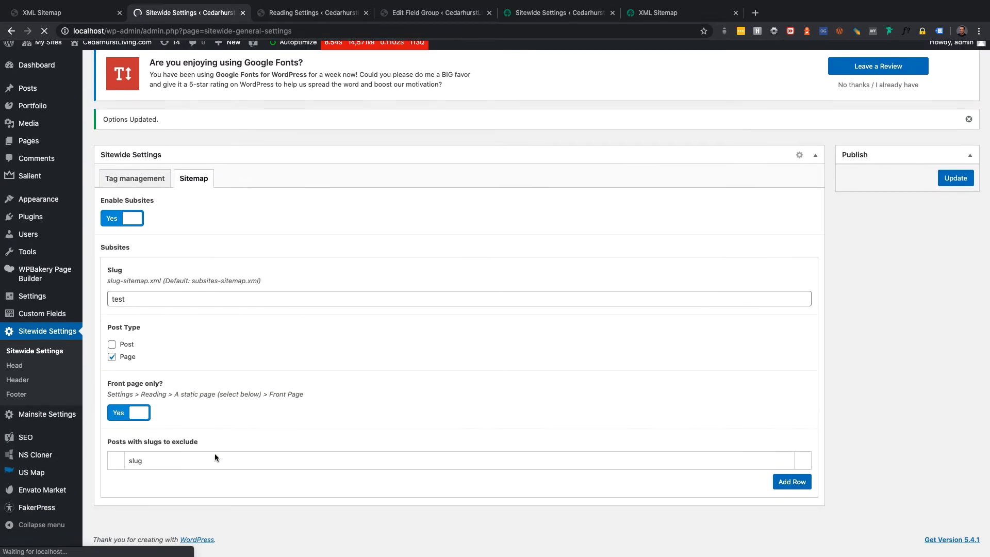
# Set "Front page only?" to No, save the settings and reload test-sitemap.xml.
pyautogui.click(114, 420)
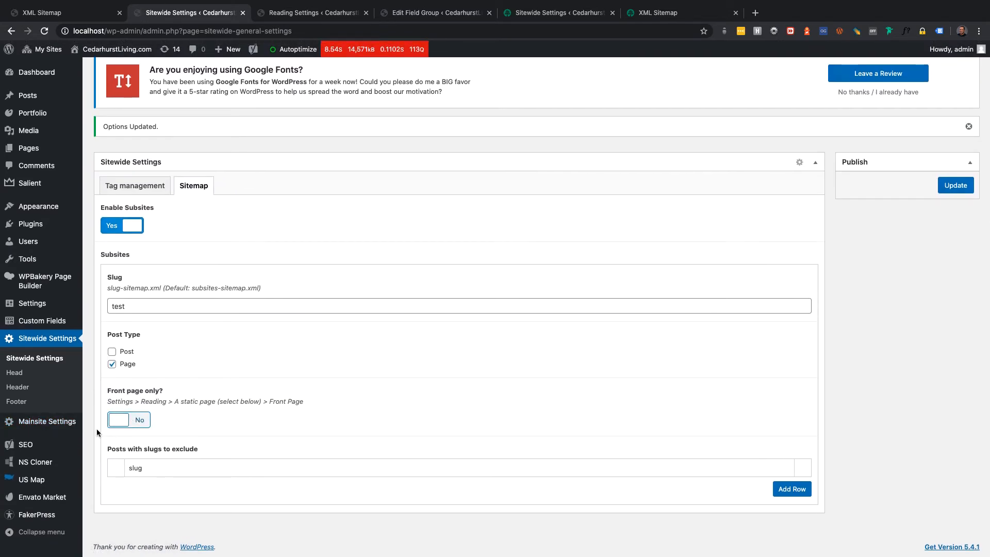
pyautogui.click(954, 187)
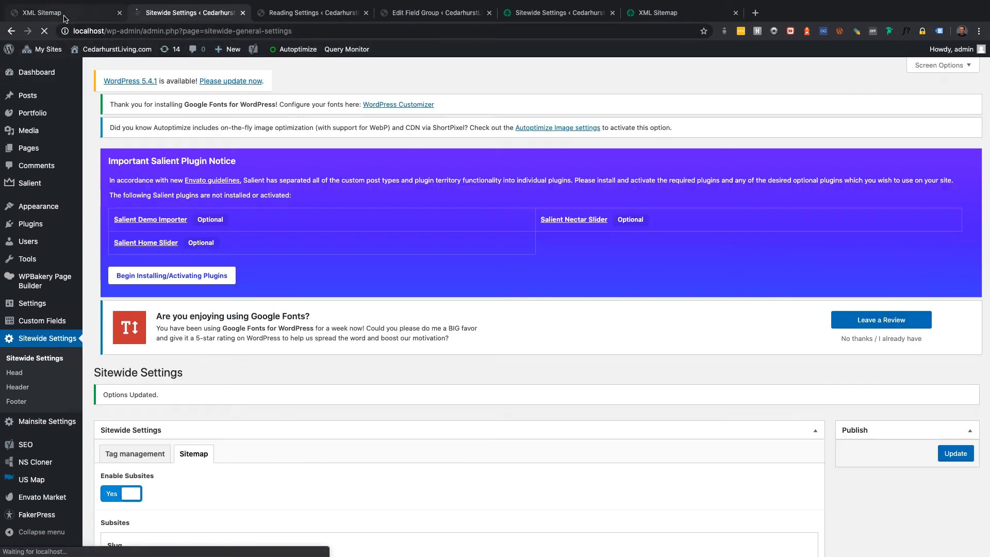
pyautogui.click(60, 14)
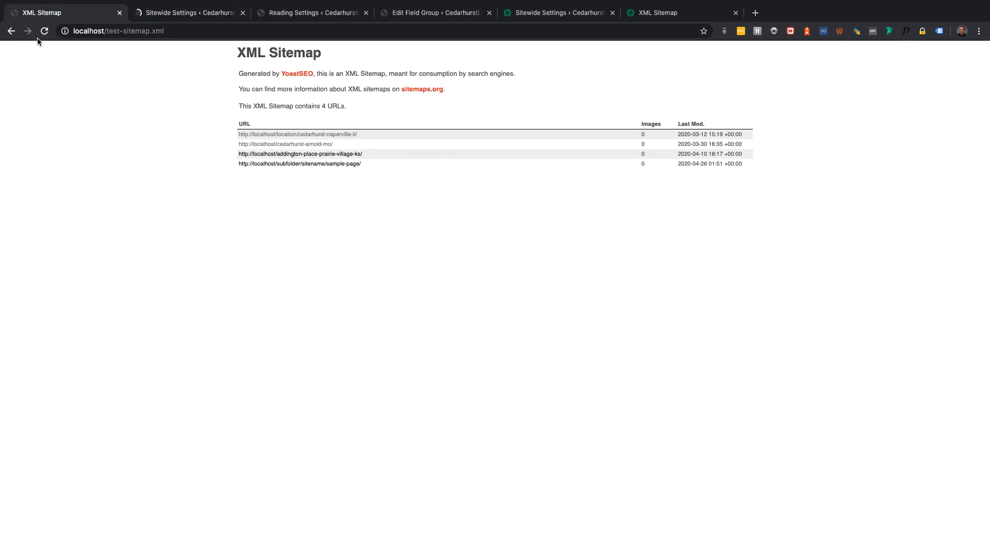
pyautogui.click(45, 30)
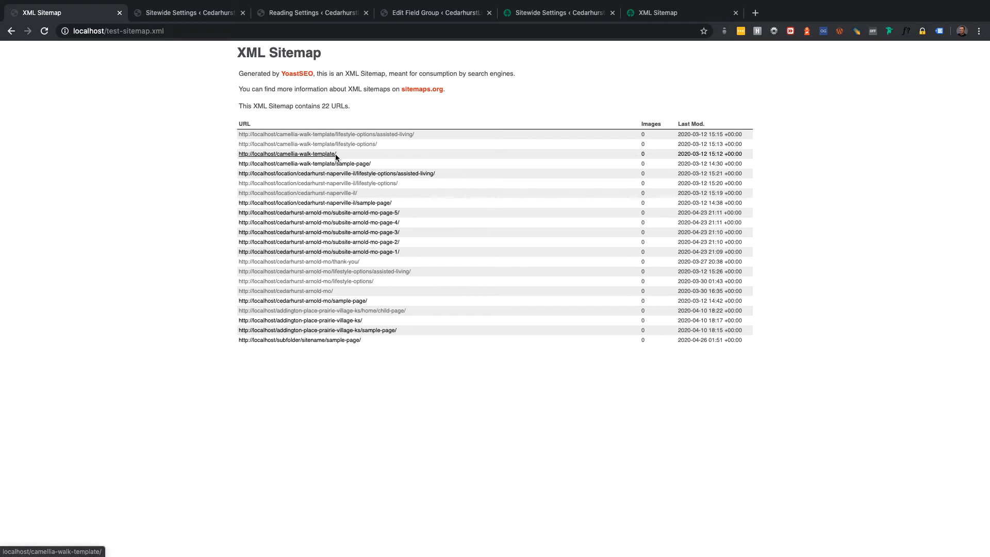
# Examine the camellia-walk-template URL and search the sitemap page for "thank-you".
pyautogui.moveTo(336, 154); pyautogui.dragTo(313, 154)
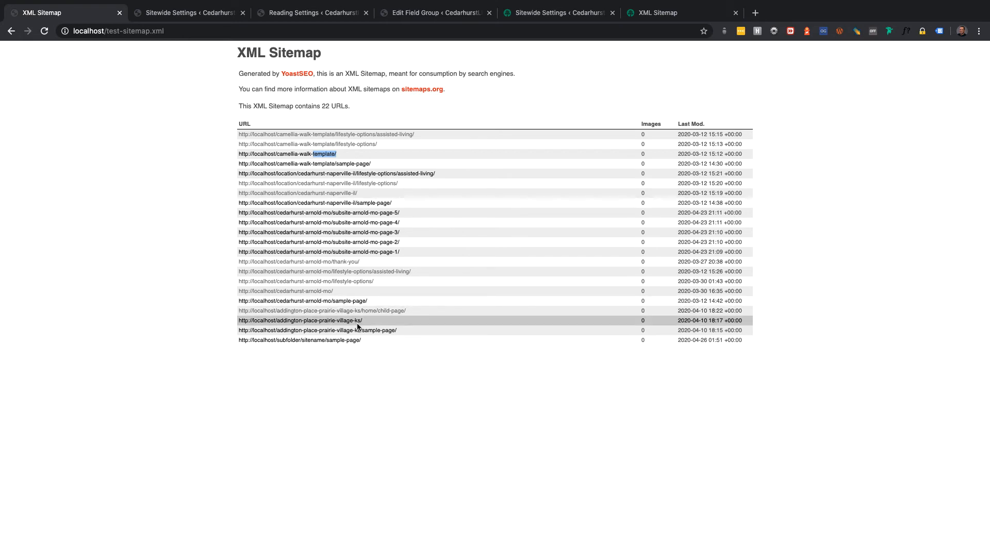
pyautogui.click(210, 397)
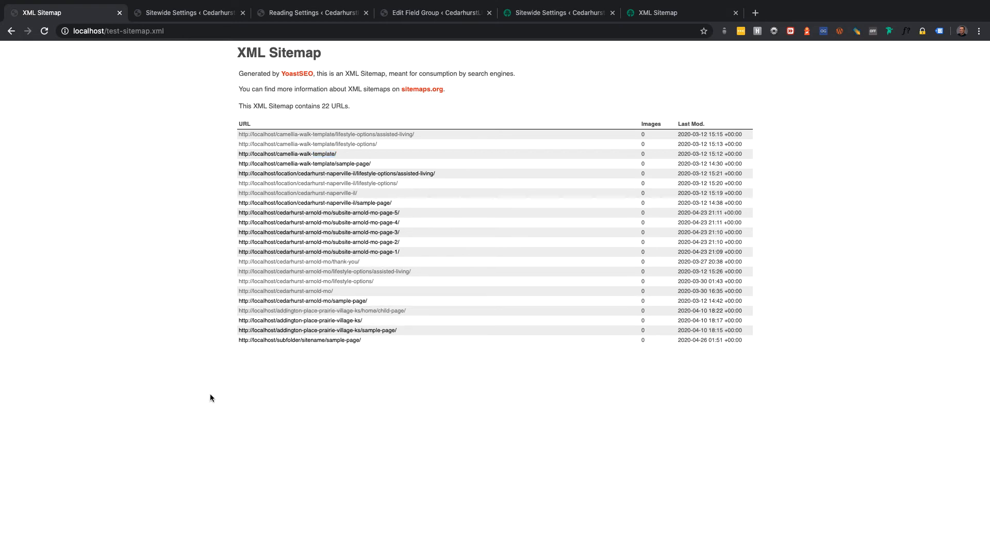
pyautogui.press('super+f')
pyautogui.write('thank-')
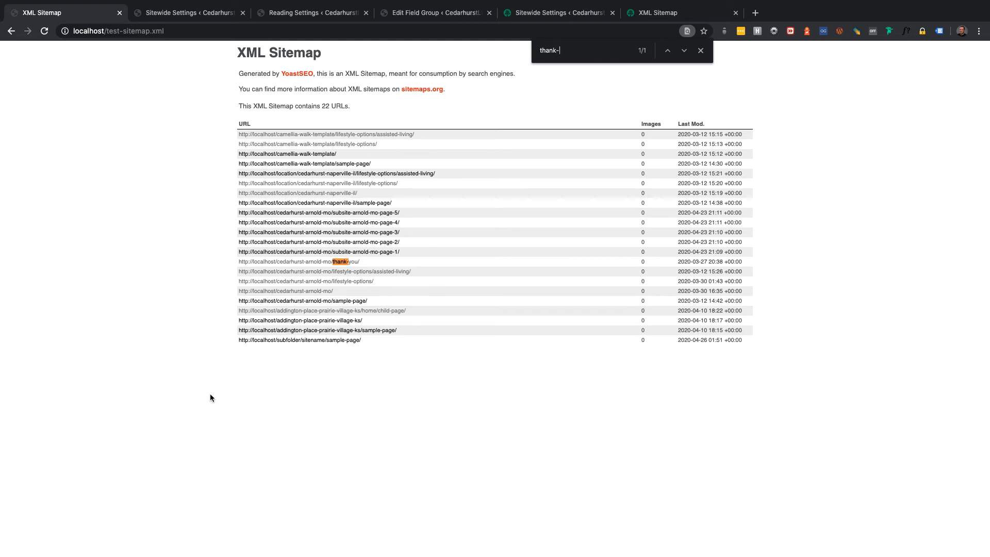
pyautogui.write('you')
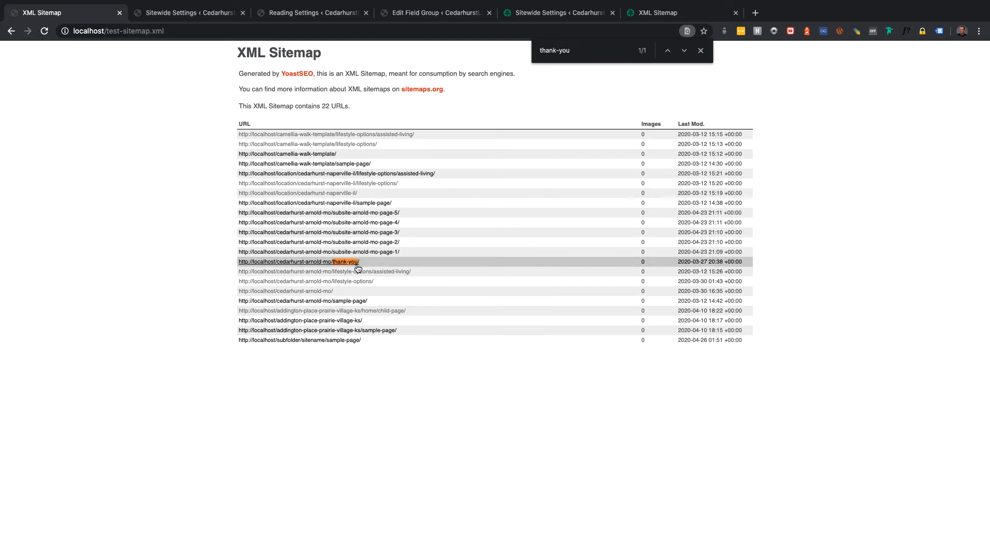
# Review the sitemap settings on the live cedarhurstliving.com site and the URLs in its locations-sitemap.xml.
pyautogui.click(161, 15)
pyautogui.scroll(-5, 481, 369)
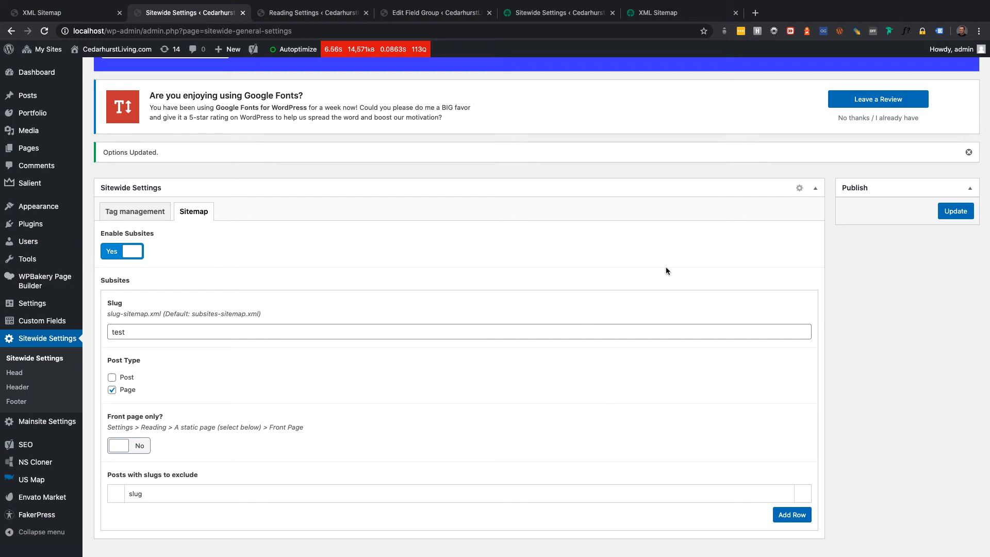
pyautogui.click(577, 20)
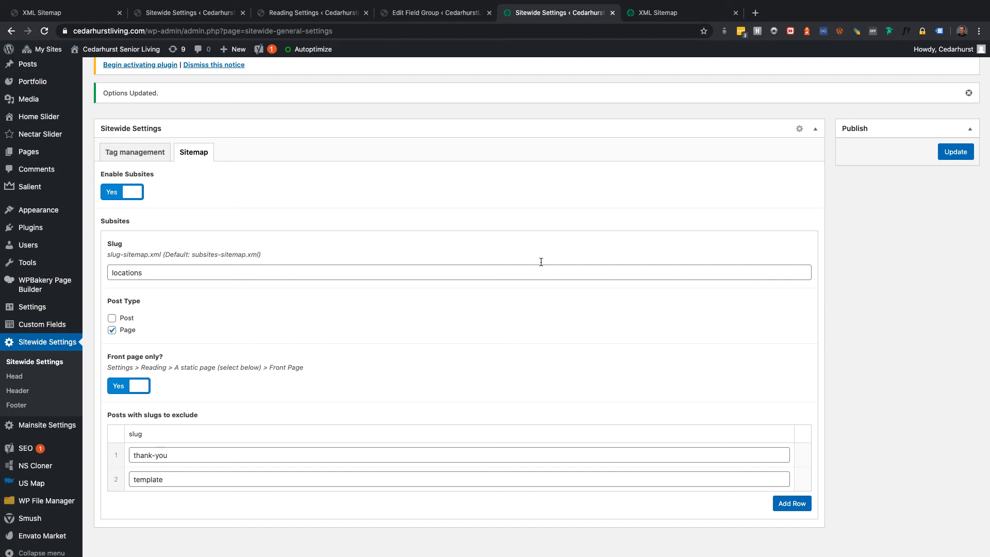
pyautogui.scroll(-1, 494, 307)
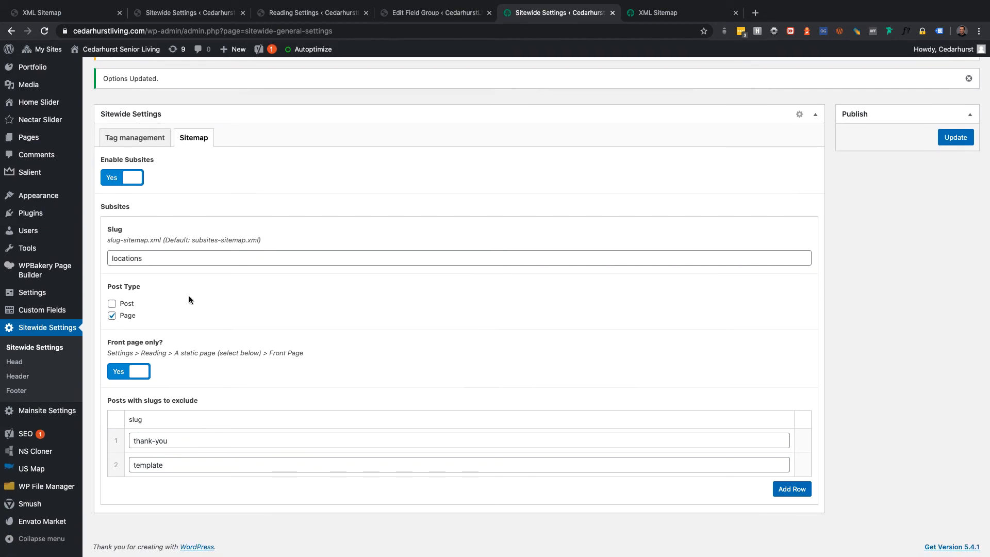
pyautogui.click(661, 16)
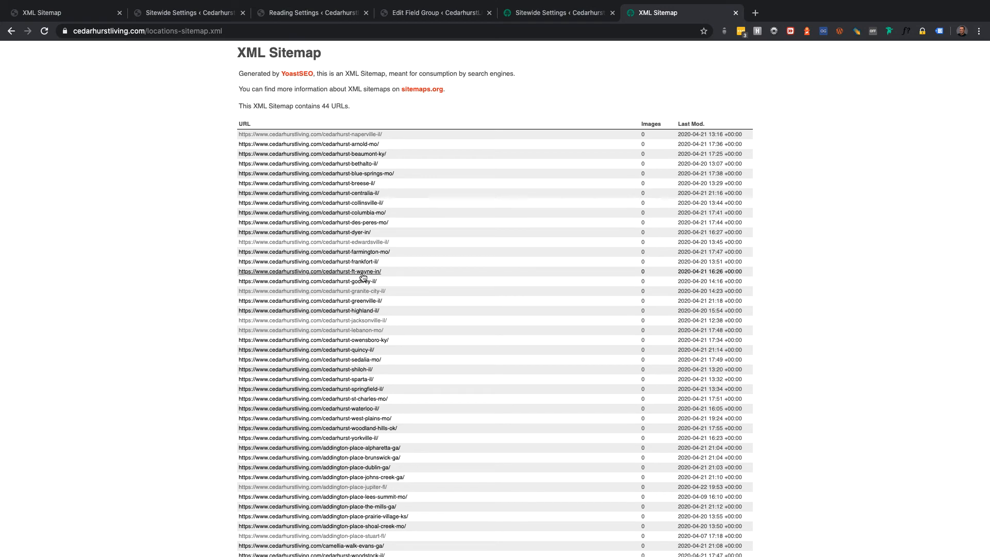
pyautogui.scroll(-1, 335, 273)
pyautogui.scroll(1, 424, 62)
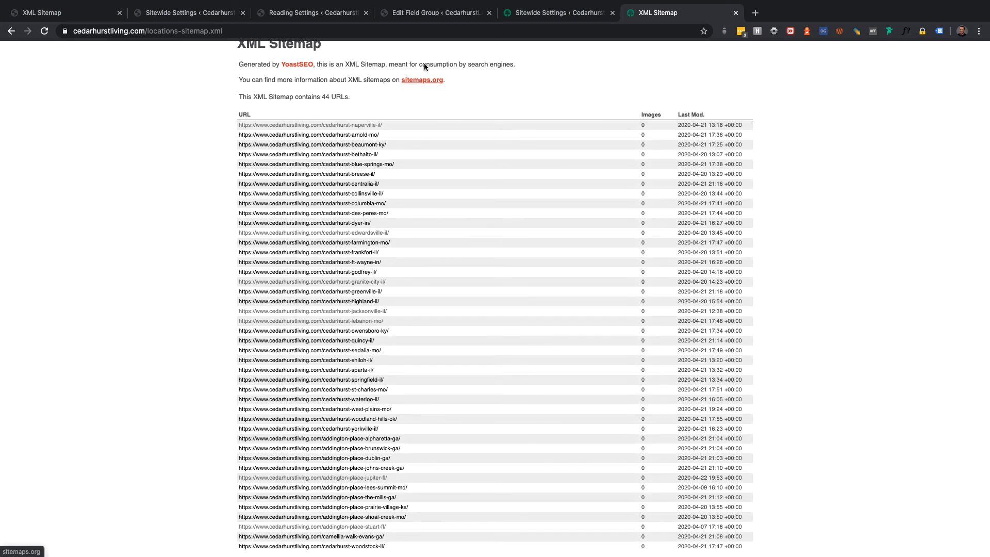
# Set "Front page only?" to No and include the Post type in the live site's subsites sitemap, saving the settings.
pyautogui.click(577, 13)
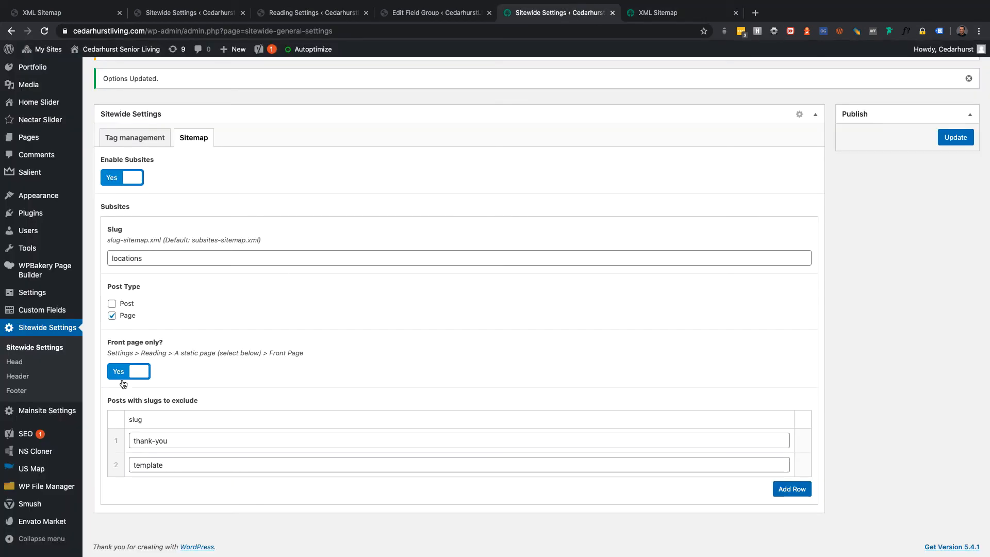
pyautogui.click(138, 371)
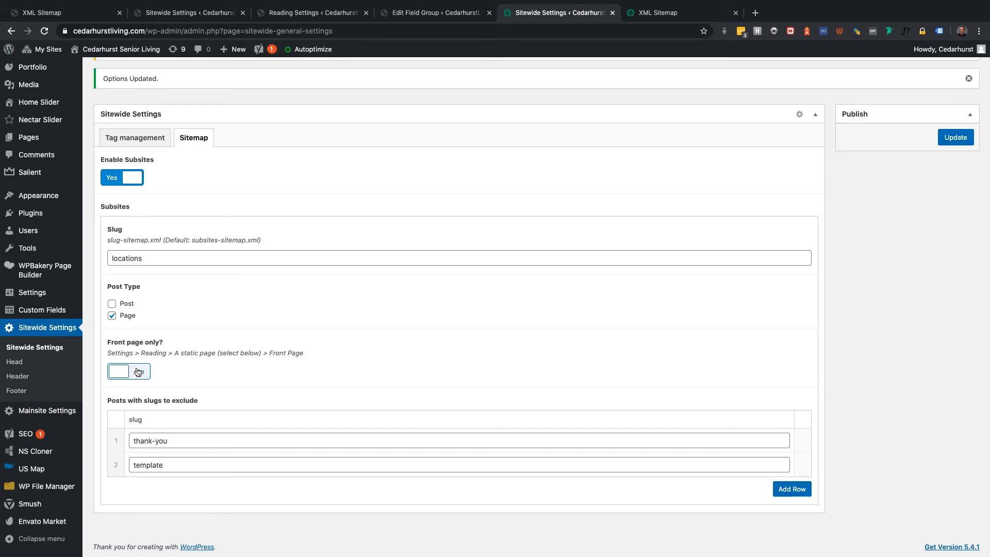
pyautogui.click(113, 304)
pyautogui.moveTo(119, 305); pyautogui.dragTo(139, 305)
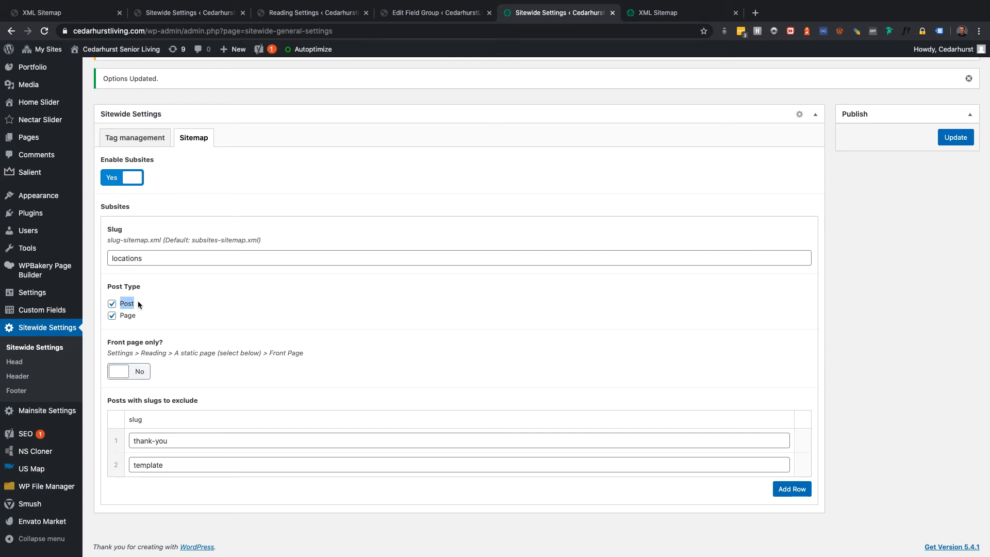
pyautogui.click(954, 137)
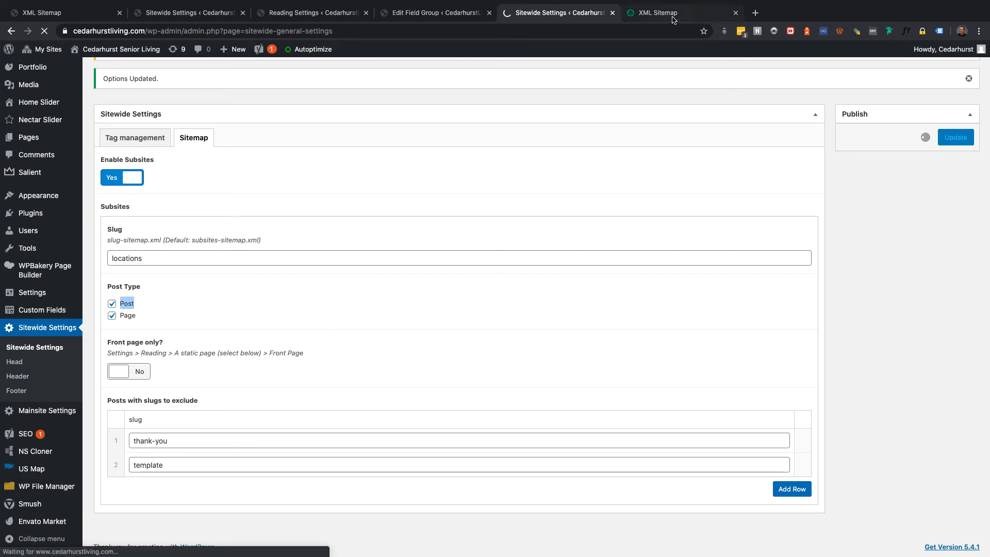
# Reload locations-sitemap.xml on the live site and check its total number of URLs.
pyautogui.click(673, 13)
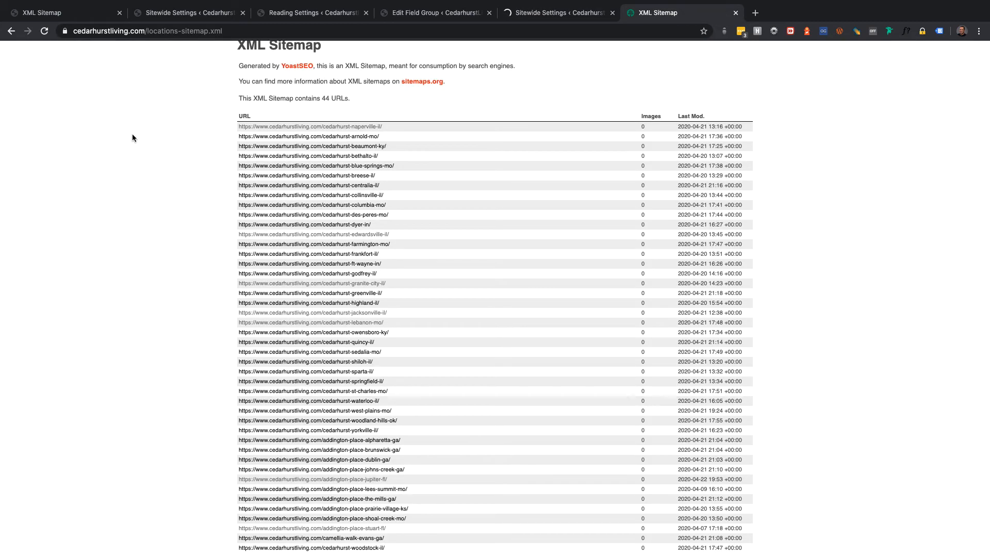
pyautogui.click(45, 32)
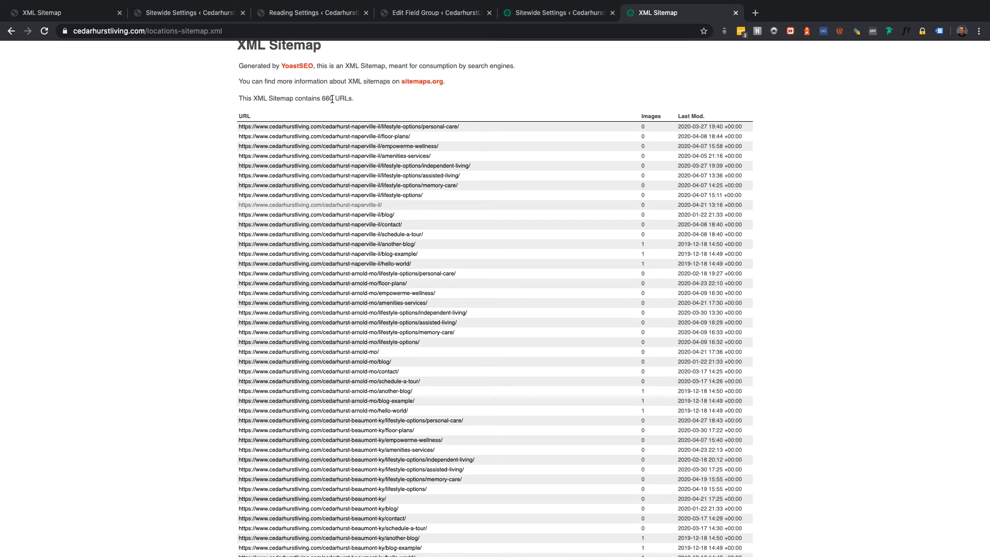
pyautogui.moveTo(338, 98); pyautogui.dragTo(320, 98)
# Exclude the Post type and set "Front page only?" to Yes in the live site's subsites sitemap, then save the settings.
pyautogui.click(524, 19)
pyautogui.scroll(-3, 128, 500)
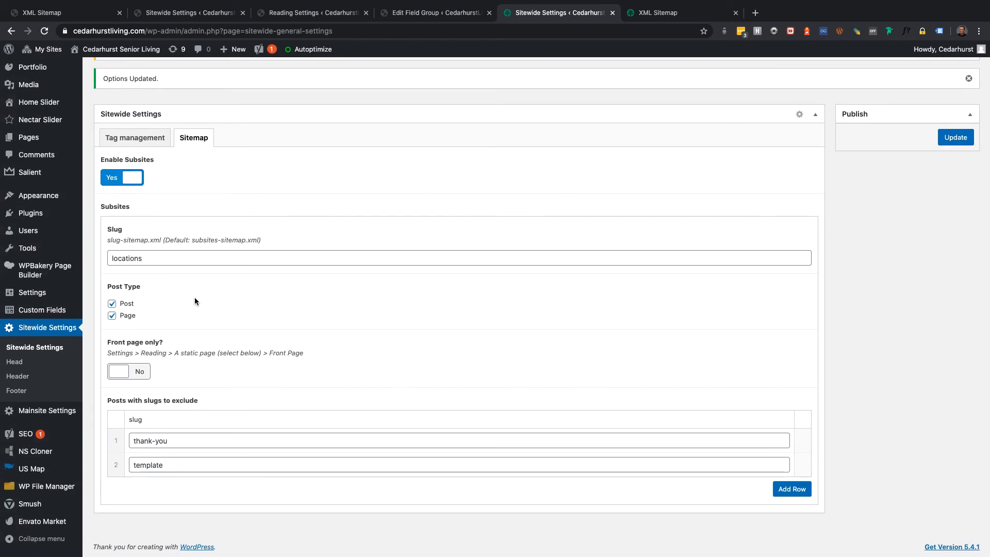
pyautogui.click(133, 305)
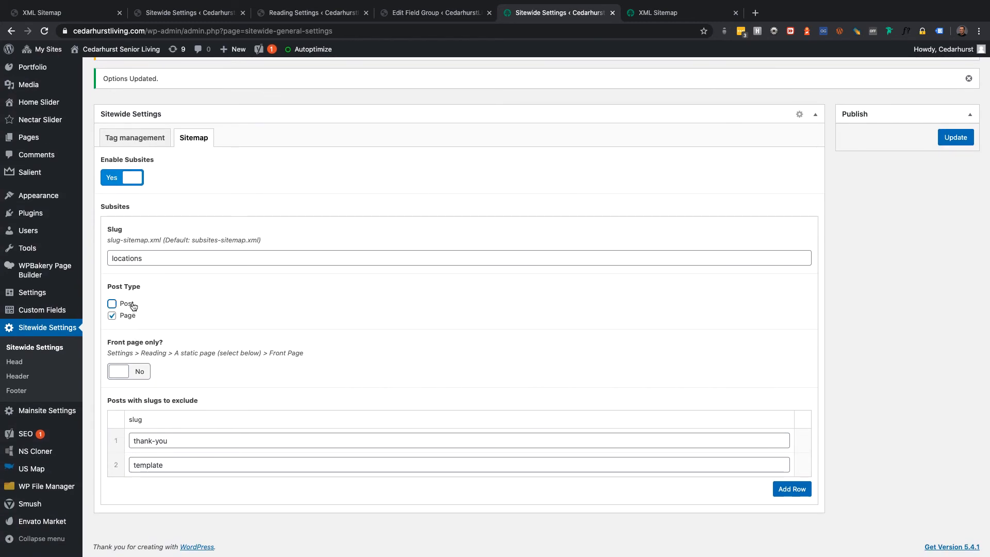
pyautogui.click(135, 372)
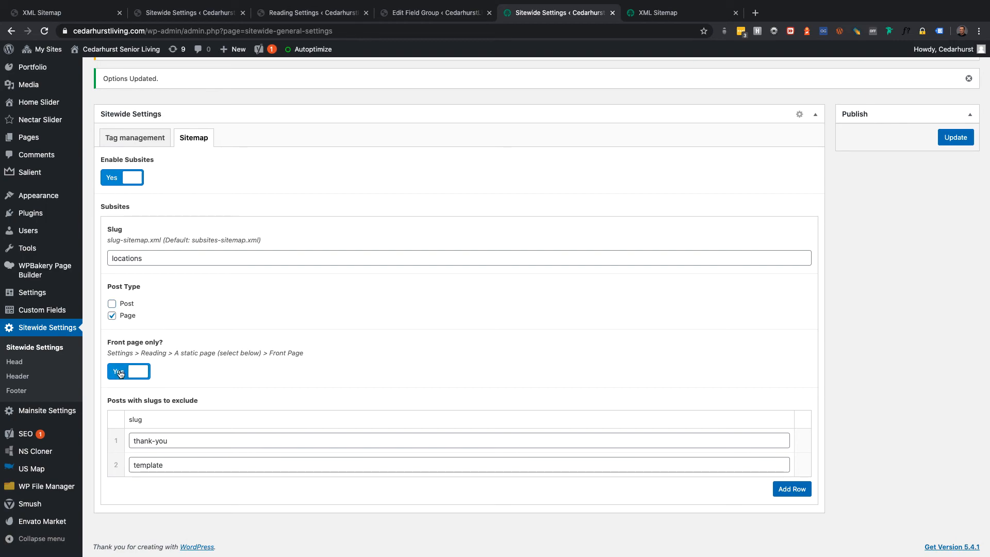
pyautogui.click(955, 137)
# Go back to the live site's locations-sitemap.xml page and review the listed subsite URLs through to the end.
pyautogui.click(680, 12)
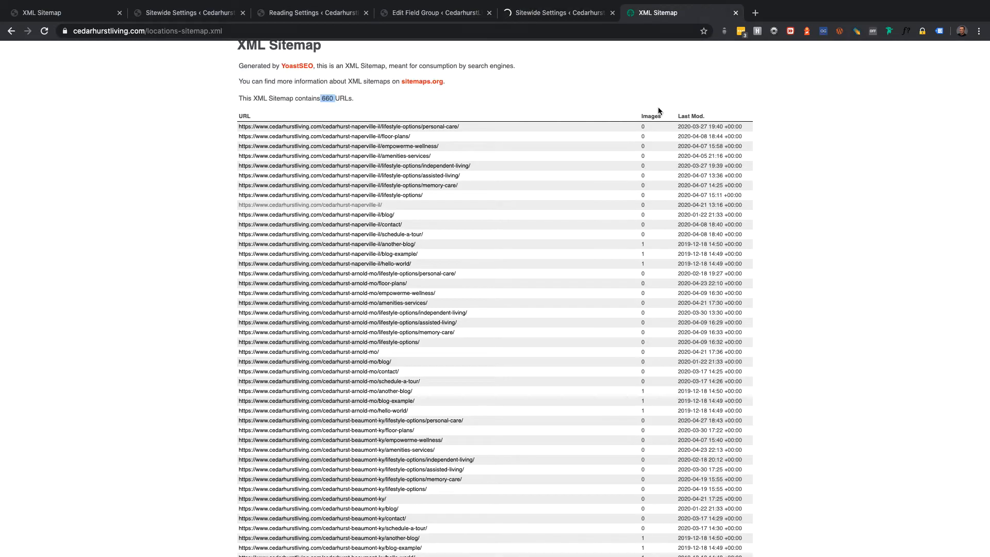
pyautogui.scroll(-10, 602, 168)
pyautogui.scroll(-20, 604, 170)
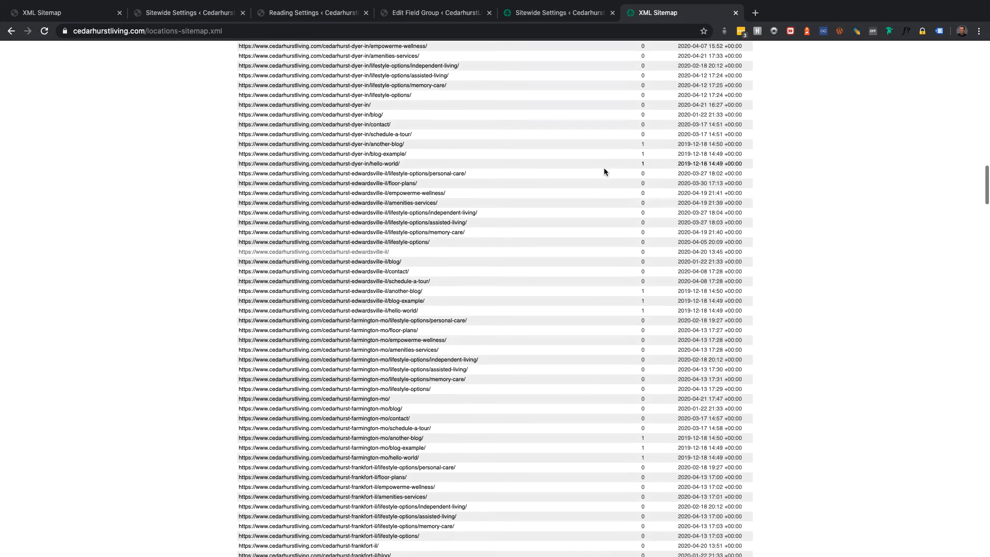
pyautogui.scroll(-20, 604, 168)
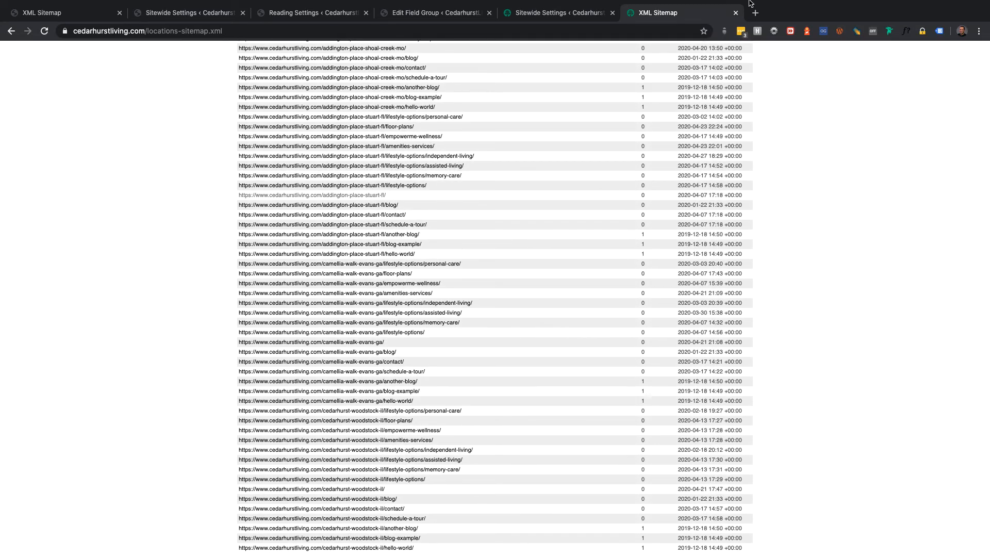
pyautogui.moveTo(802, 3)
pyautogui.click(768, 6)
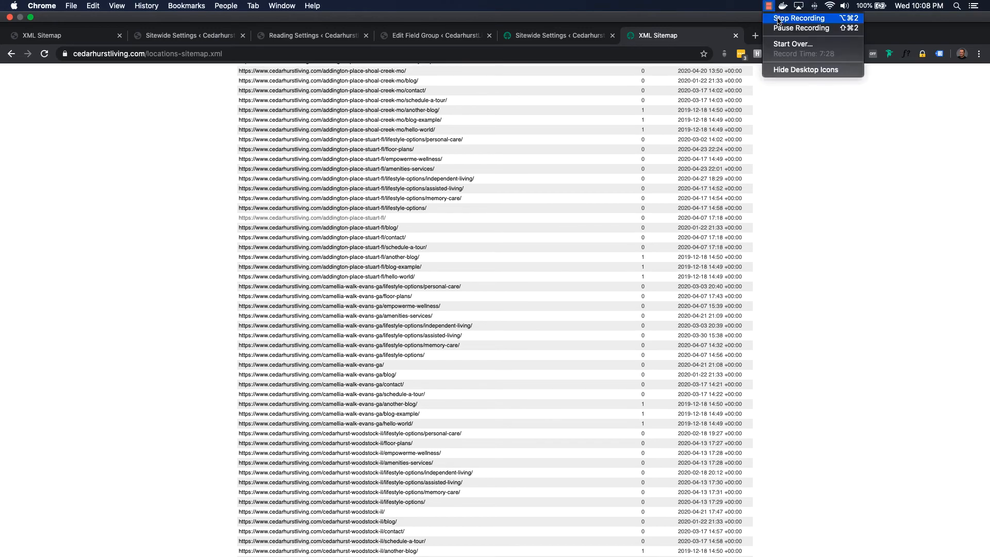
pyautogui.click(780, 20)
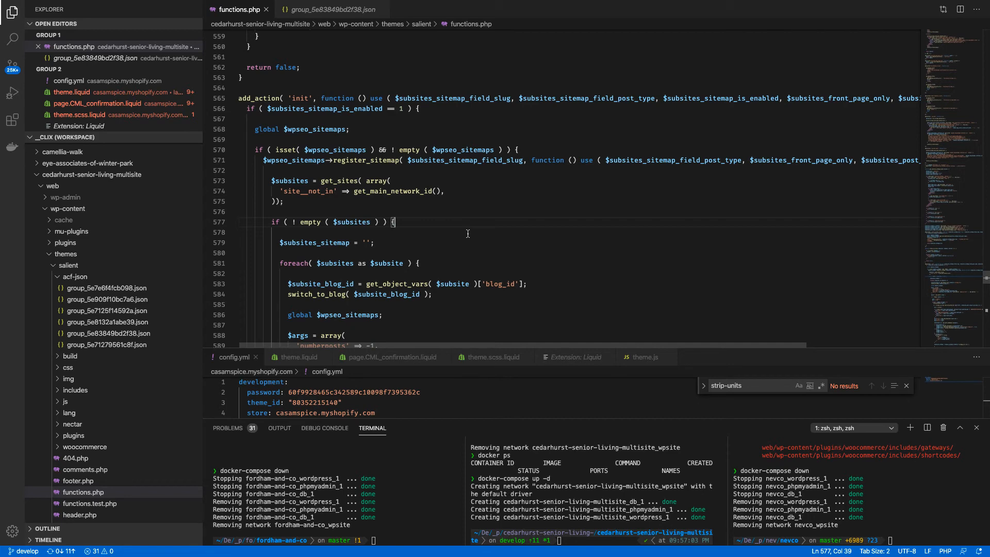
pyautogui.hotkey('ctrl', 'Right')
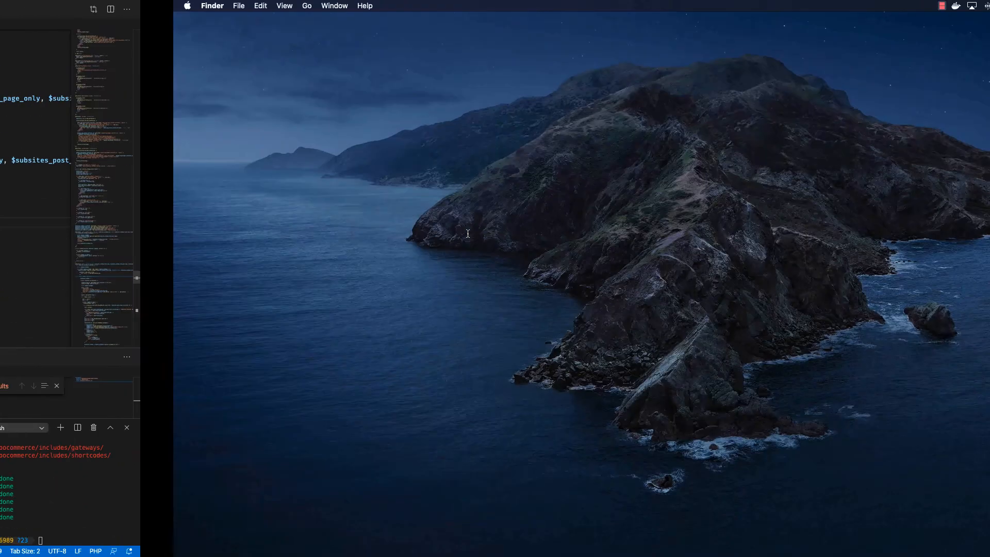
pyautogui.hotkey('ctrl', 'Left')
pyautogui.hotkey('ctrl', 'Left')
pyautogui.hotkey('ctrl', 'Left')
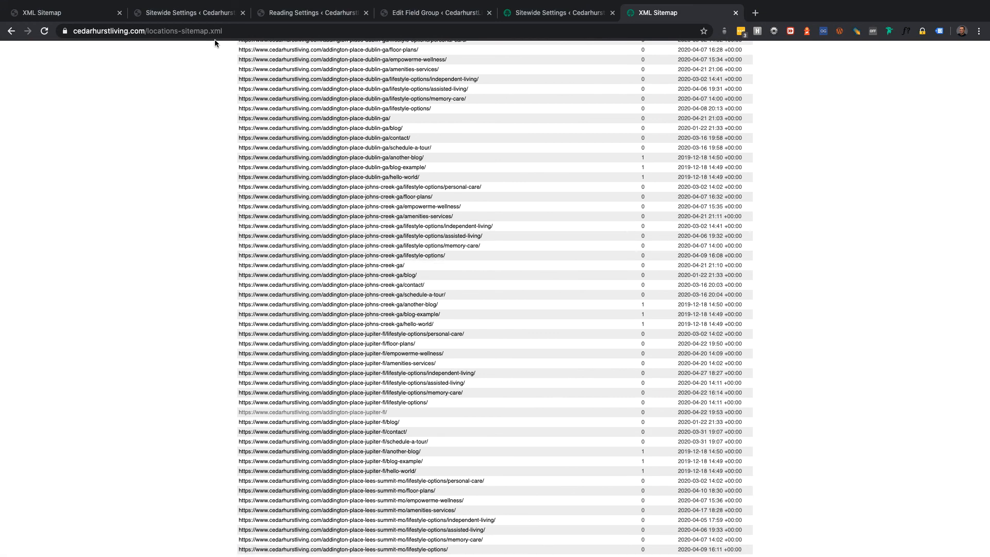
# Open the Sitewide Settings field group for editing from the local site's Sitewide Settings page and view its list of fields.
pyautogui.click(214, 14)
pyautogui.click(289, 14)
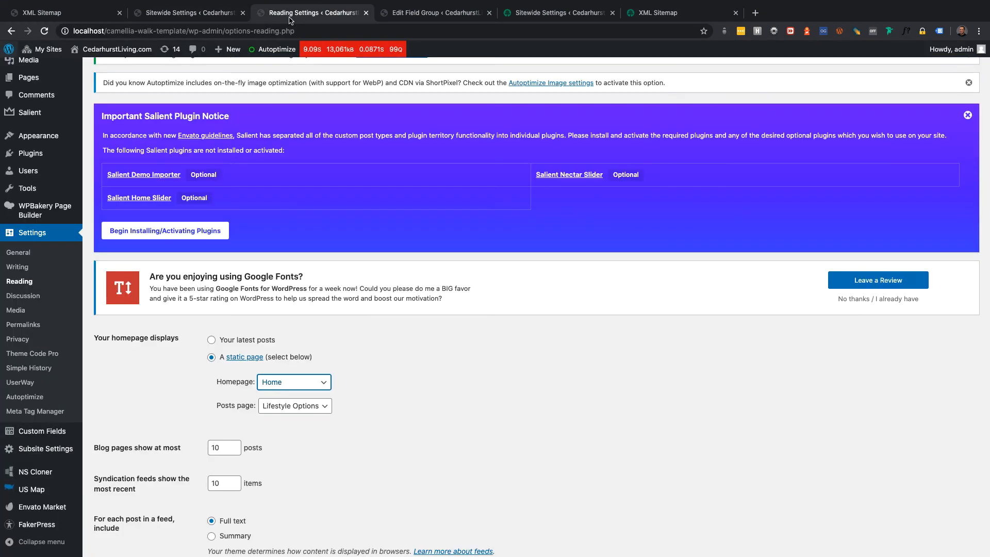
pyautogui.click(94, 14)
pyautogui.click(206, 14)
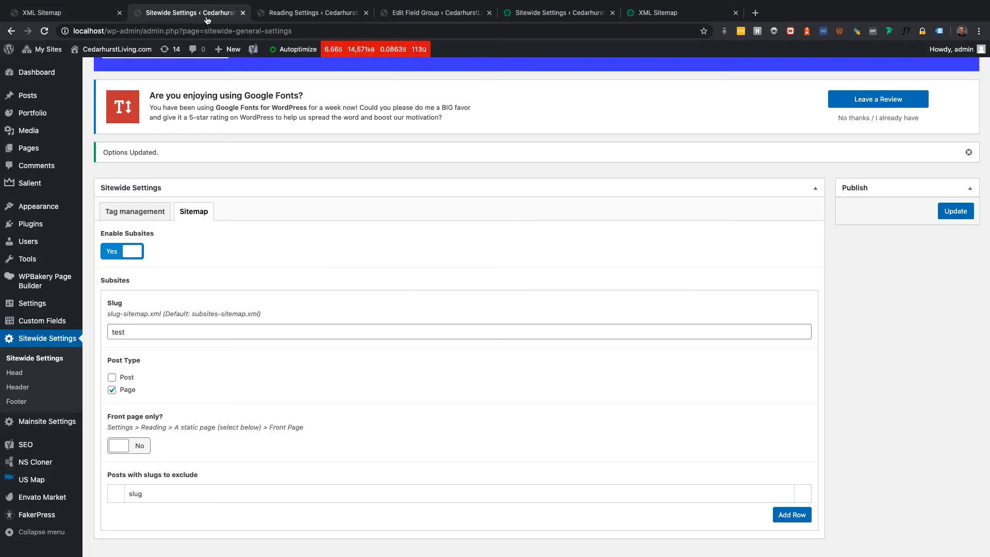
pyautogui.click(800, 192)
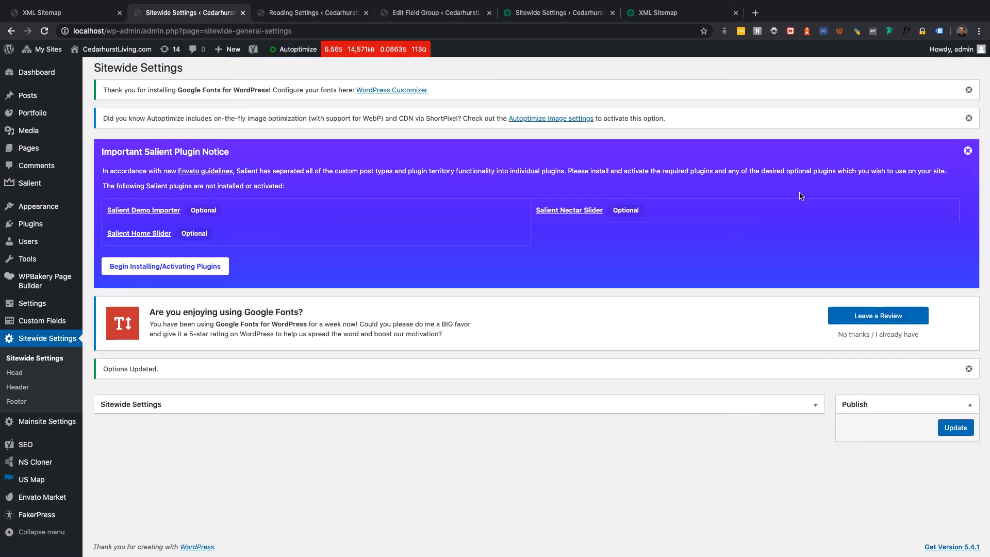
pyautogui.click(800, 405)
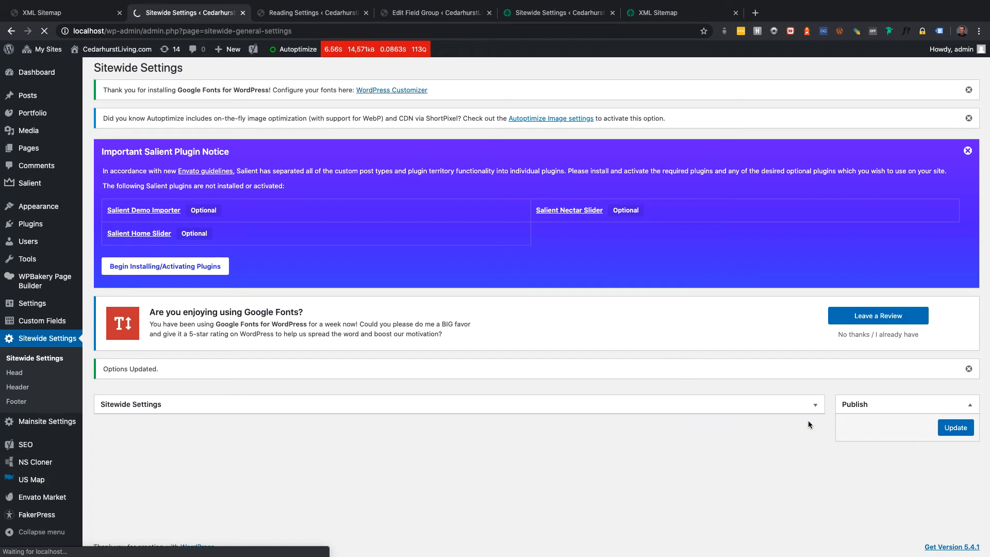
pyautogui.click(815, 405)
pyautogui.scroll(-4, 815, 407)
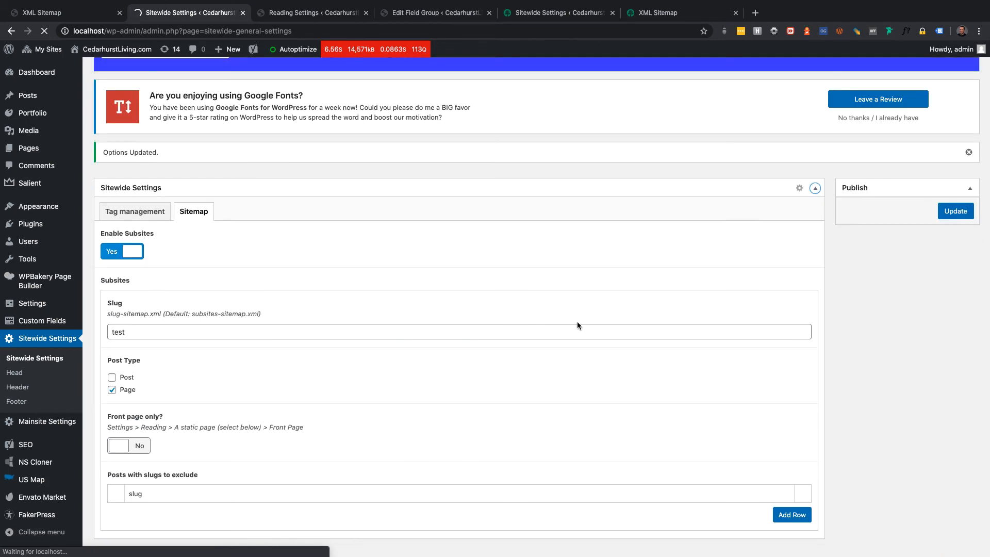
pyautogui.scroll(-1, 577, 325)
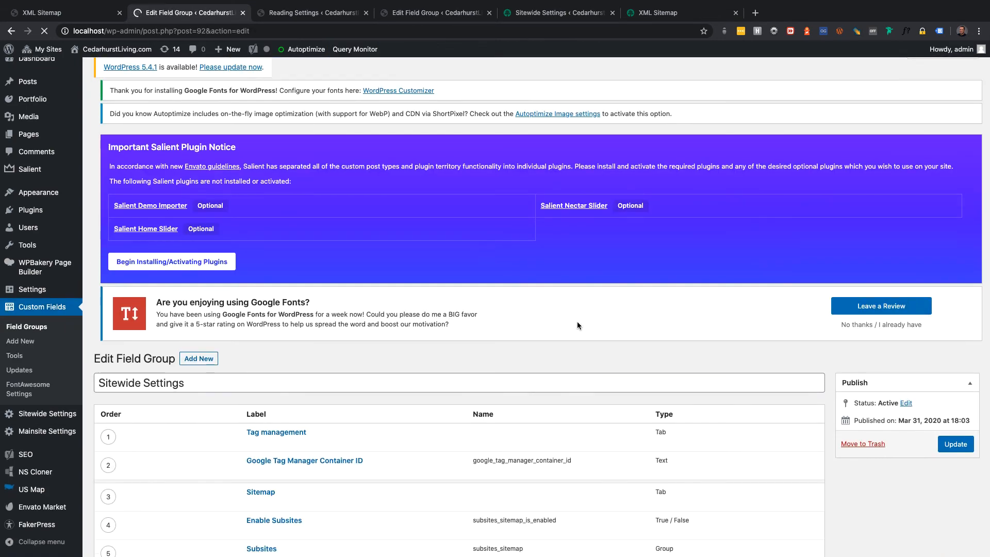
pyautogui.scroll(-4, 576, 325)
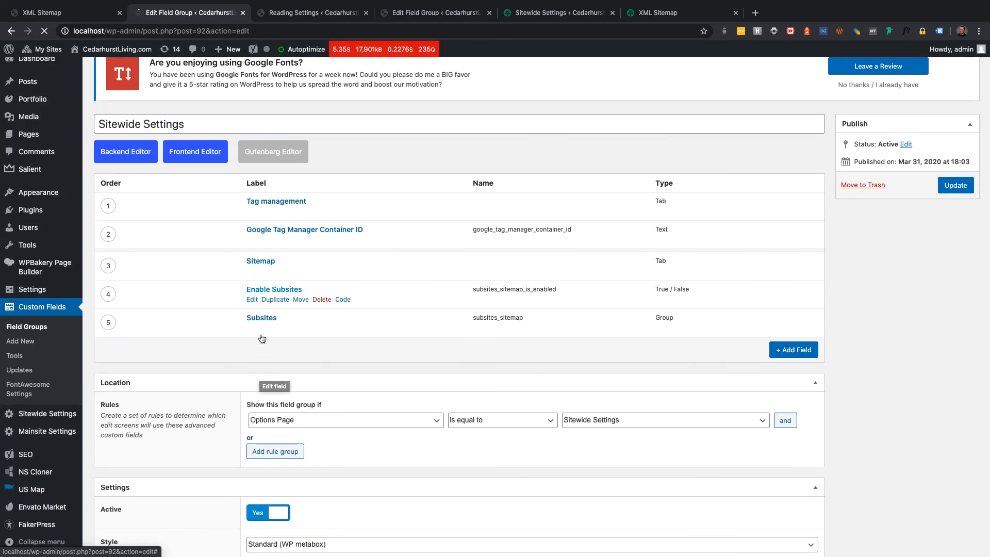
# Expand the Enable Subsites field and review its name, True / False type and remaining settings.
pyautogui.click(252, 299)
pyautogui.scroll(-1, 254, 304)
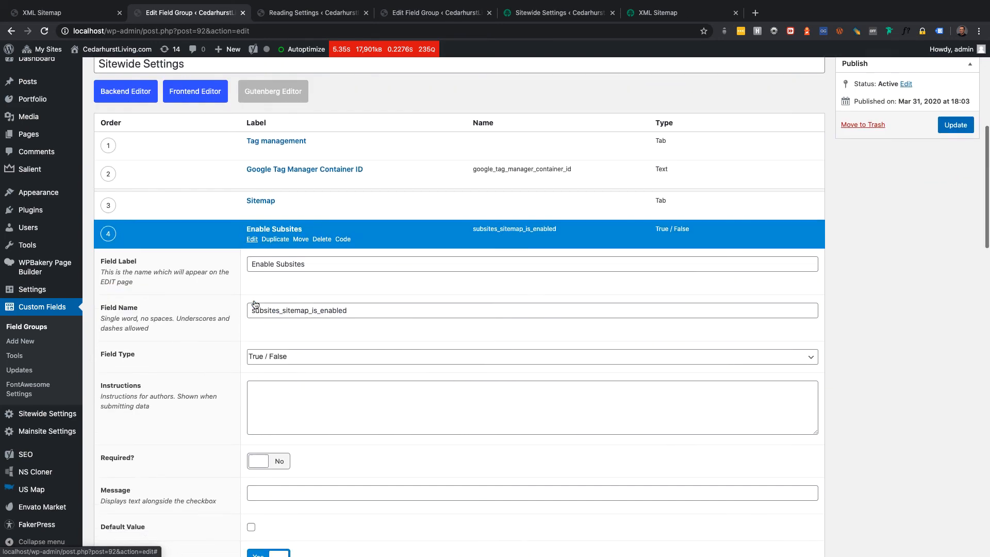
pyautogui.scroll(-1, 254, 304)
pyautogui.scroll(-3, 255, 302)
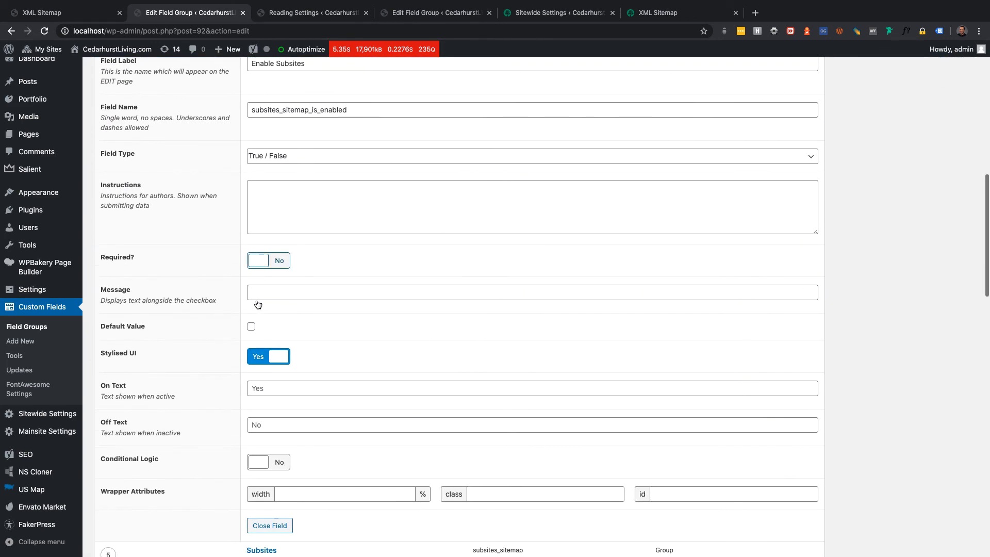
pyautogui.scroll(-6, 257, 304)
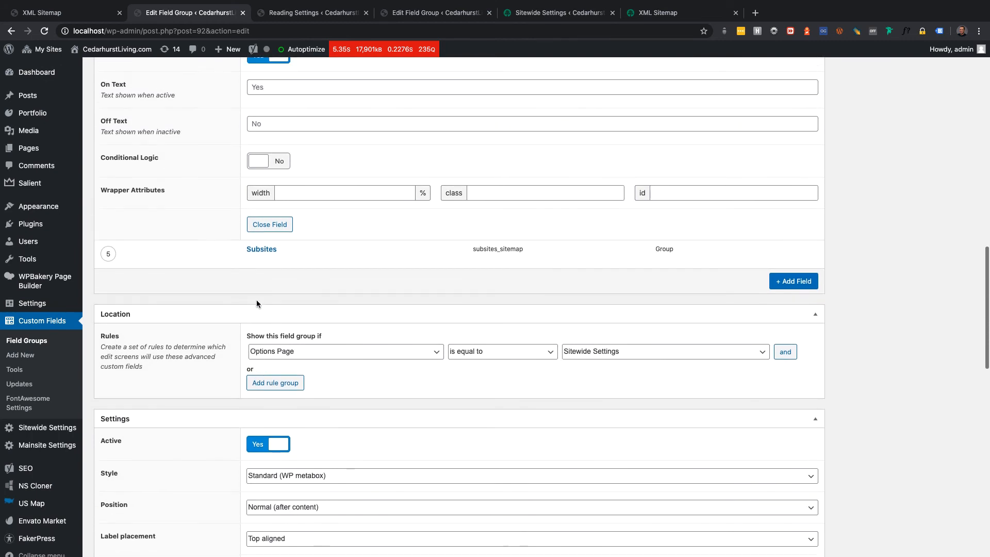
# Expand the Subsites group field and its Slug sub field, and review their settings.
pyautogui.click(252, 274)
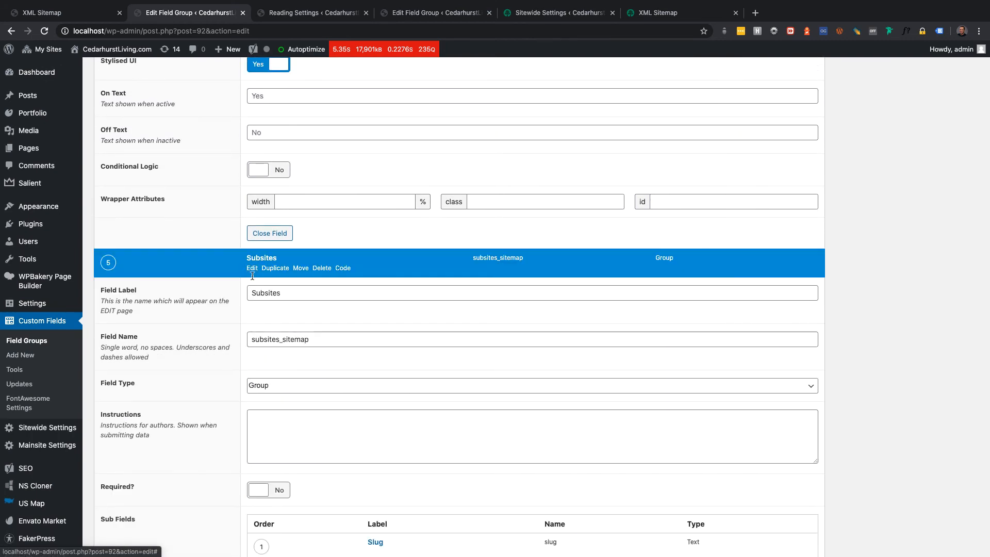
pyautogui.scroll(-5, 265, 307)
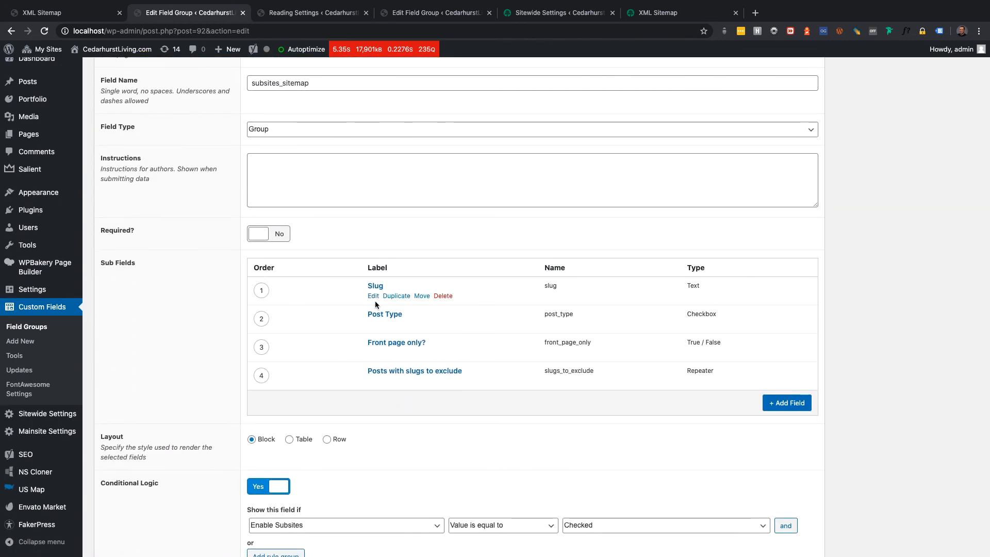
pyautogui.click(374, 297)
pyautogui.scroll(-7, 373, 298)
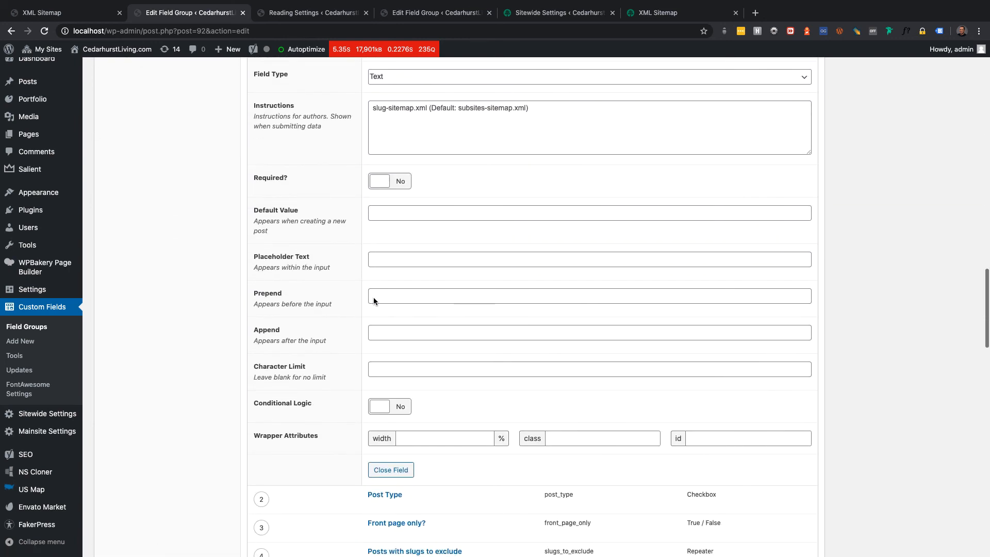
pyautogui.scroll(-4, 375, 300)
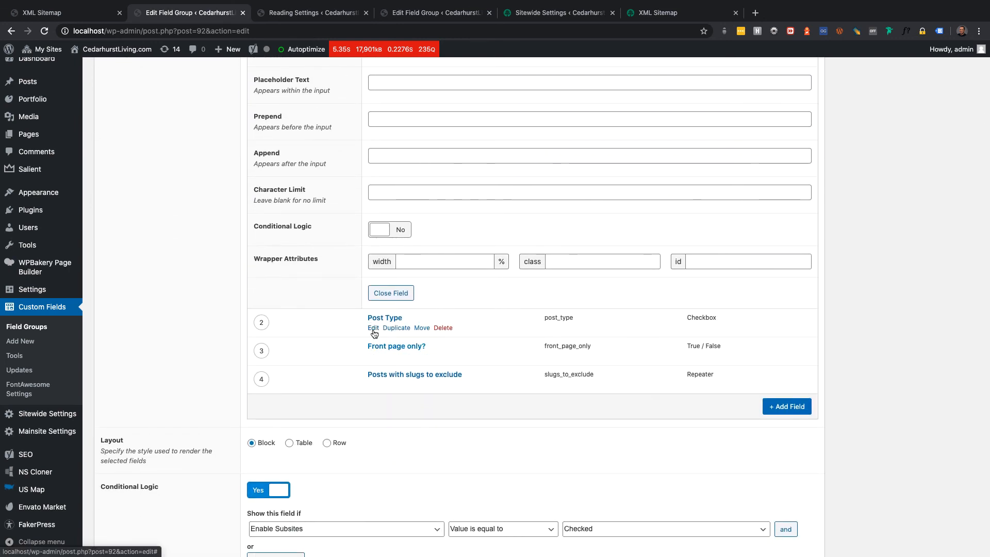
# Expand the Post Type and "Front page only?" sub fields of the Subsites group and review their settings.
pyautogui.click(373, 328)
pyautogui.scroll(-5, 375, 330)
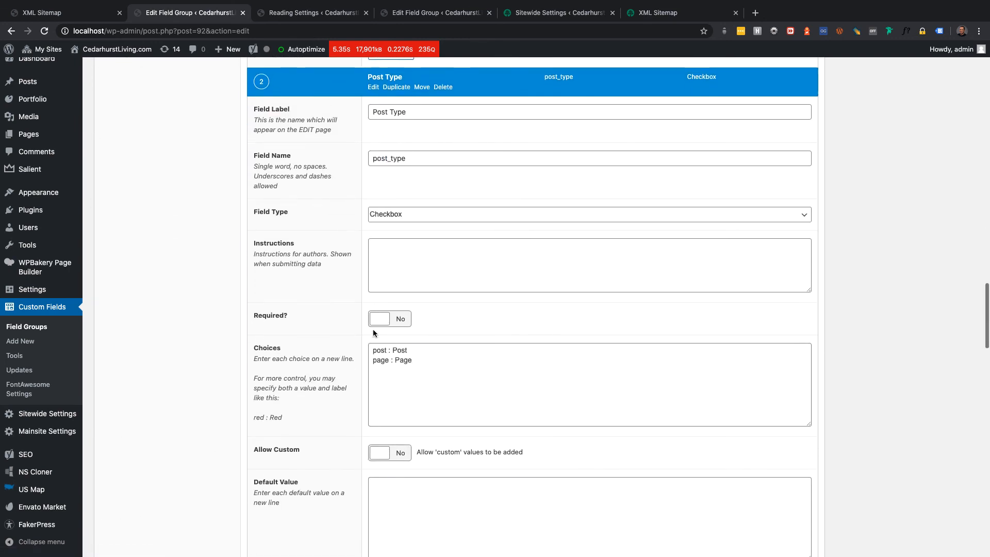
pyautogui.scroll(-9, 374, 333)
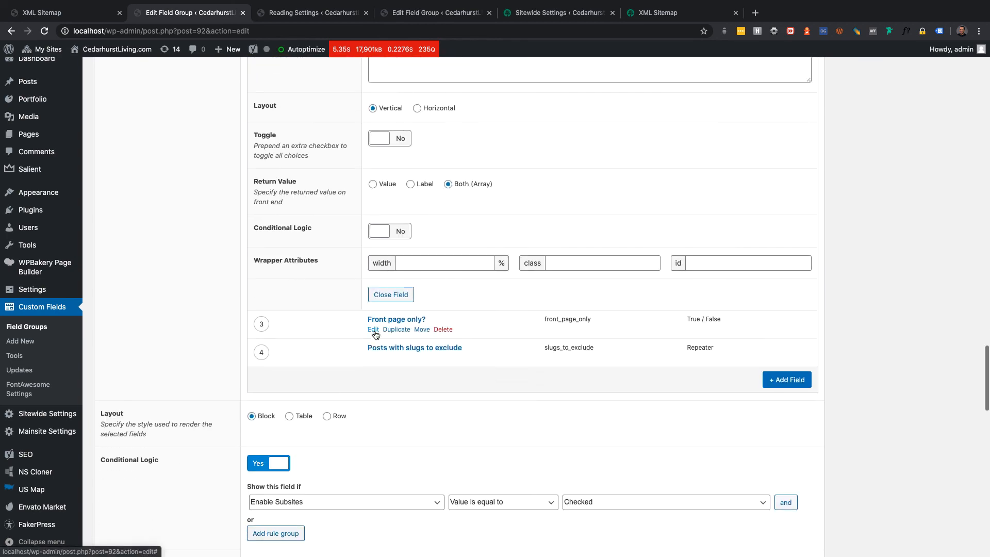
pyautogui.click(374, 333)
pyautogui.scroll(-2, 376, 335)
pyautogui.scroll(-7, 325, 344)
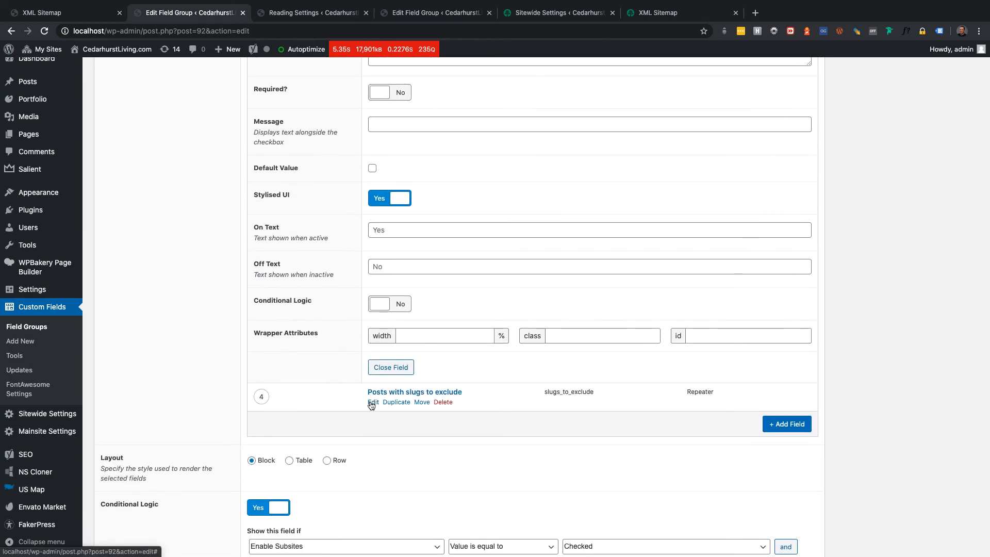
# Expand the "Posts with slugs to exclude" repeater and its slug sub field, and review their settings.
pyautogui.click(370, 400)
pyautogui.scroll(-6, 370, 401)
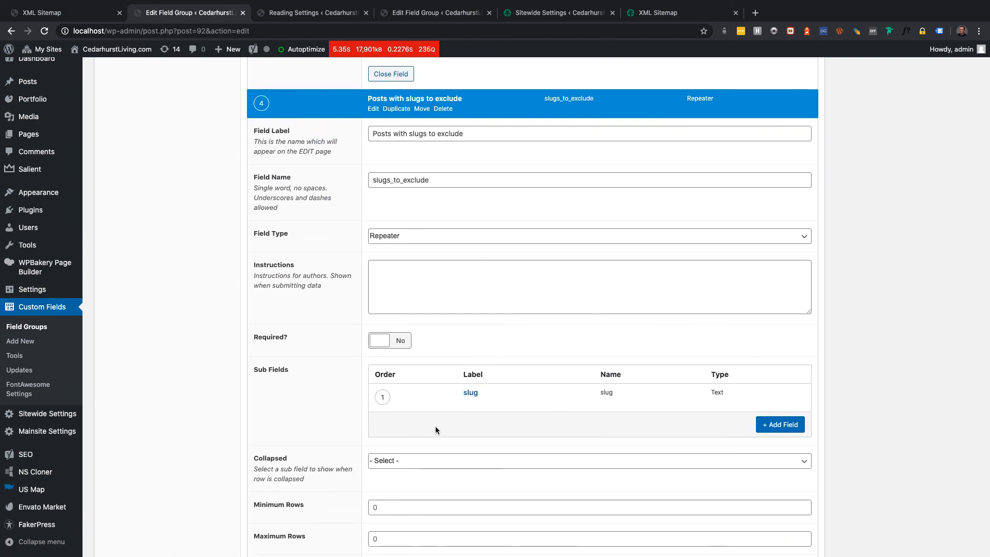
pyautogui.click(469, 402)
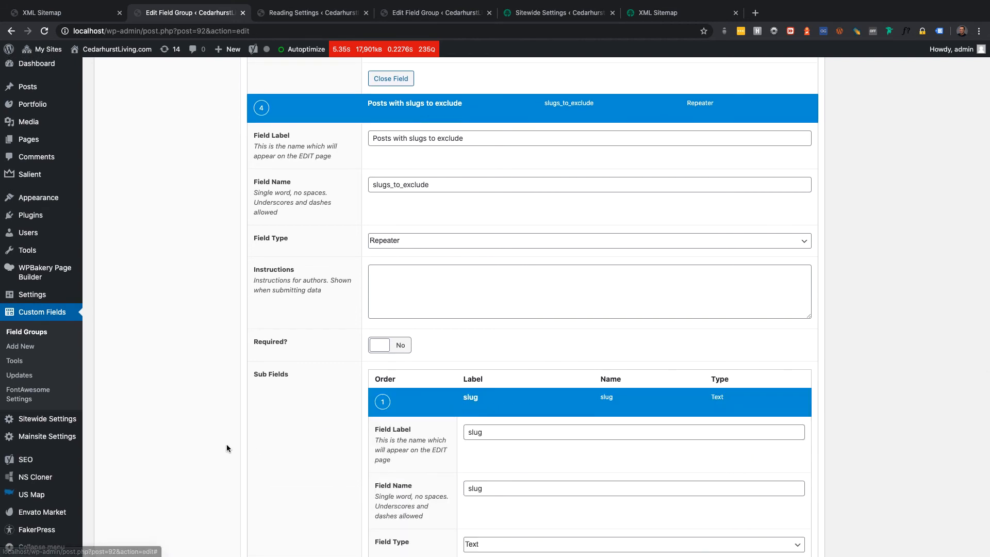
pyautogui.scroll(-6, 227, 444)
pyautogui.scroll(-3, 255, 268)
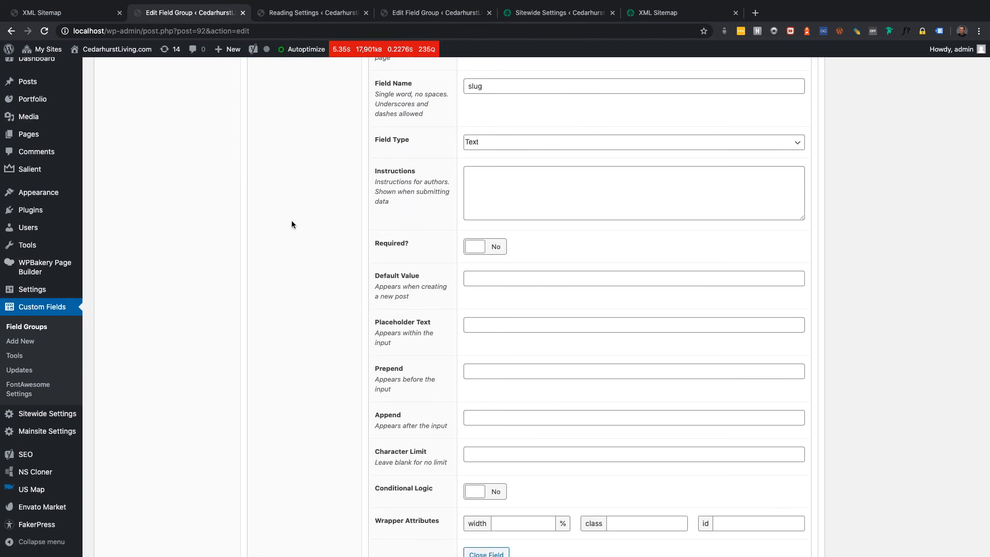
# Switch to Visual Studio Code and examine the subsites sitemap functions, filter and field variables in the Salient theme's functions.php.
pyautogui.hotkey('ctrl', 'Right')
pyautogui.hotkey('ctrl', 'Right')
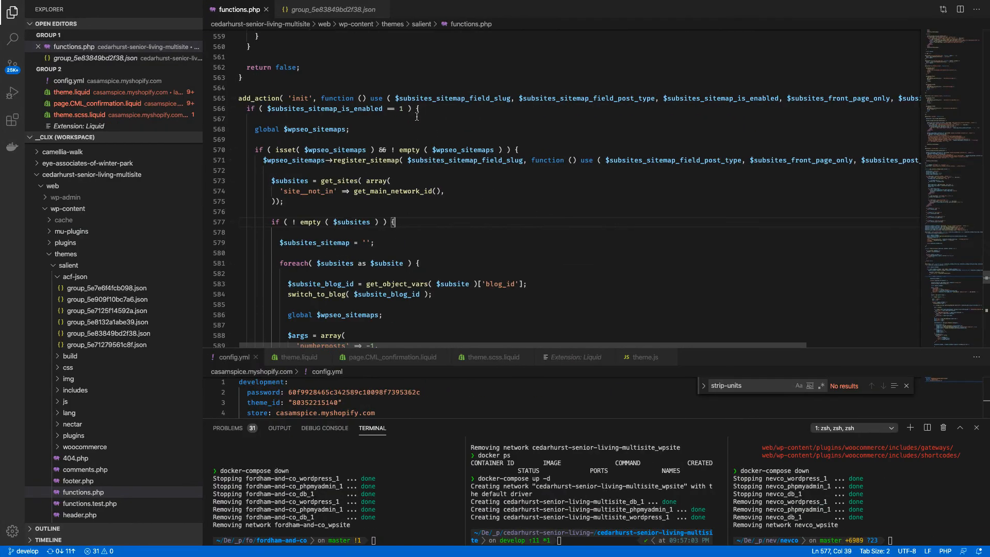
pyautogui.scroll(5, 359, 132)
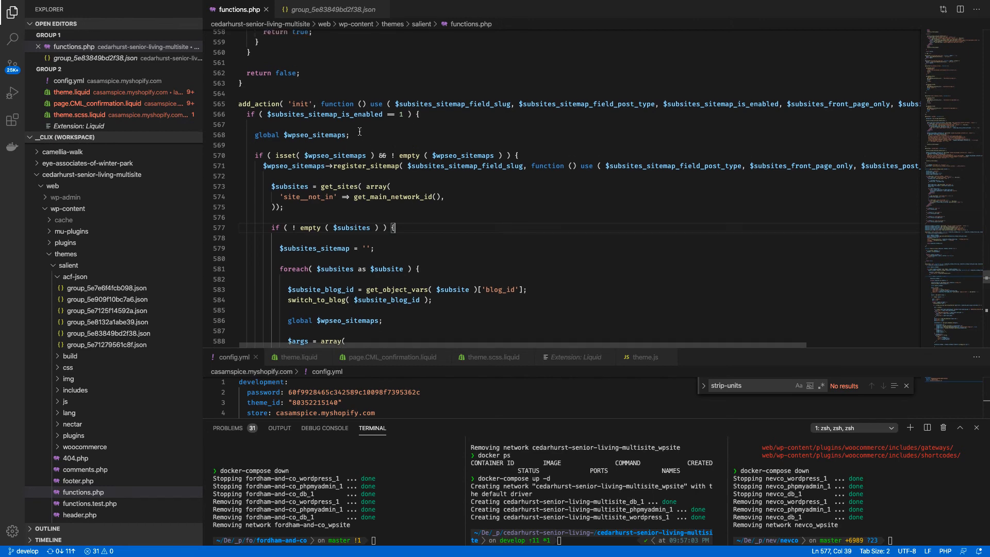
pyautogui.scroll(-15, 359, 131)
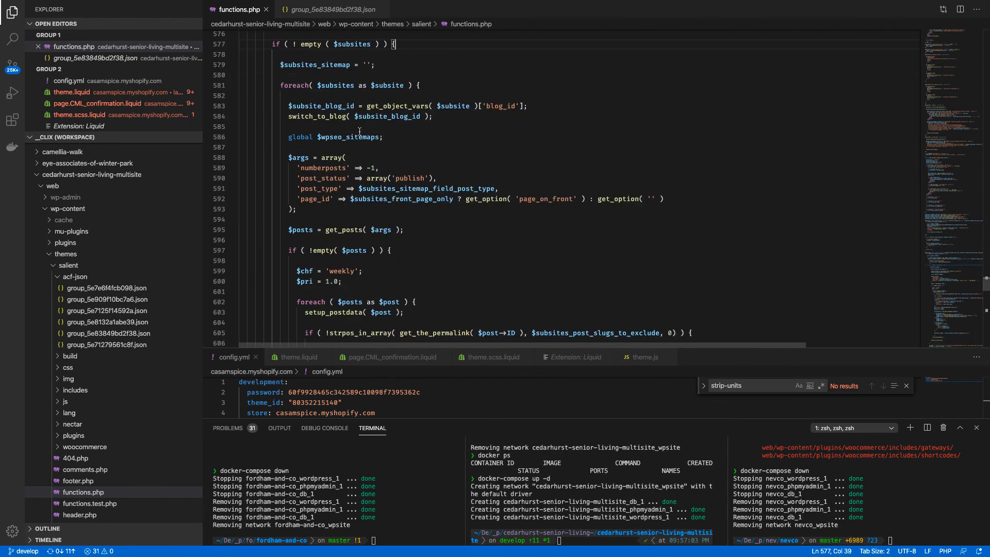
pyautogui.scroll(19, 360, 132)
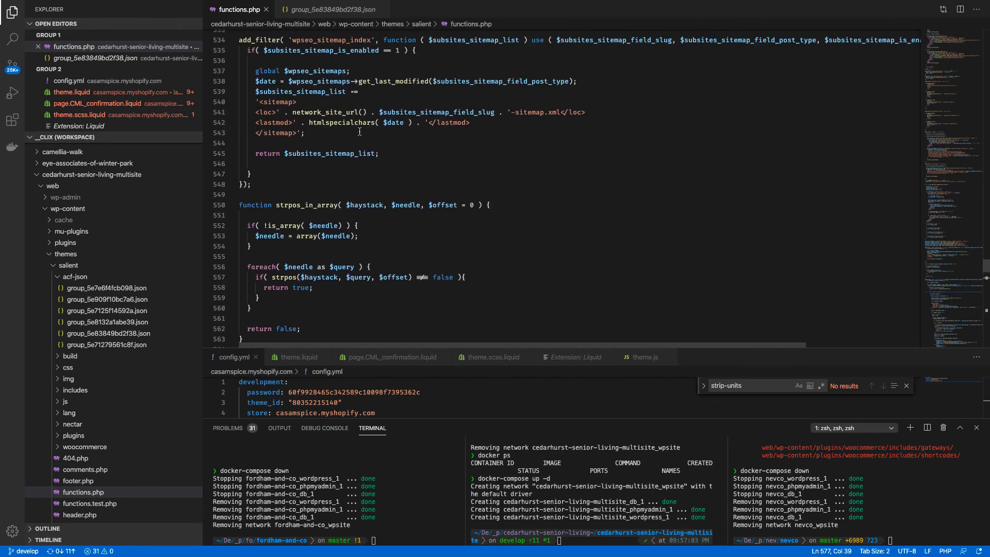
pyautogui.scroll(18, 359, 132)
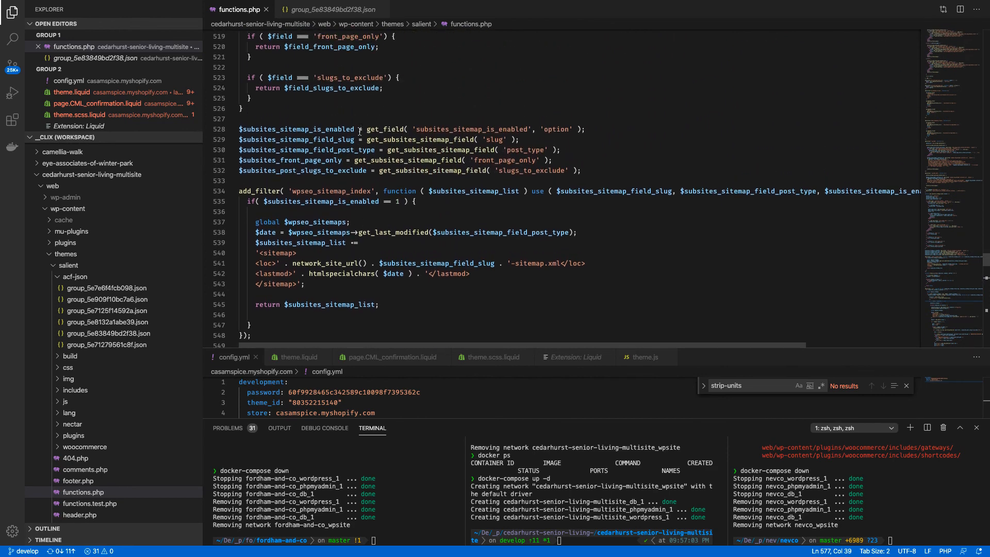
# Examine the localhost condition and the filter that disables Yoast XML sitemap transient caching in functions.php.
pyautogui.scroll(3, 359, 131)
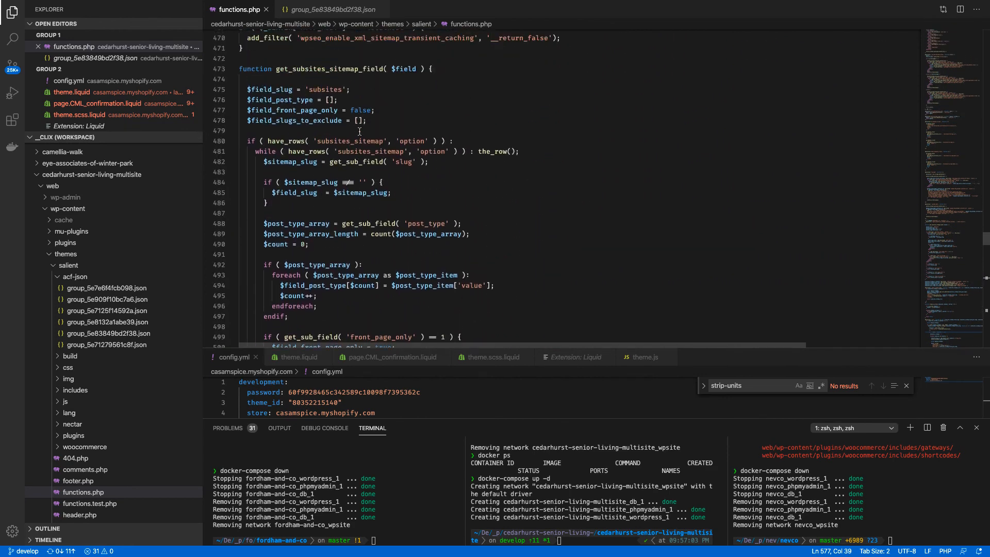
pyautogui.scroll(1, 359, 131)
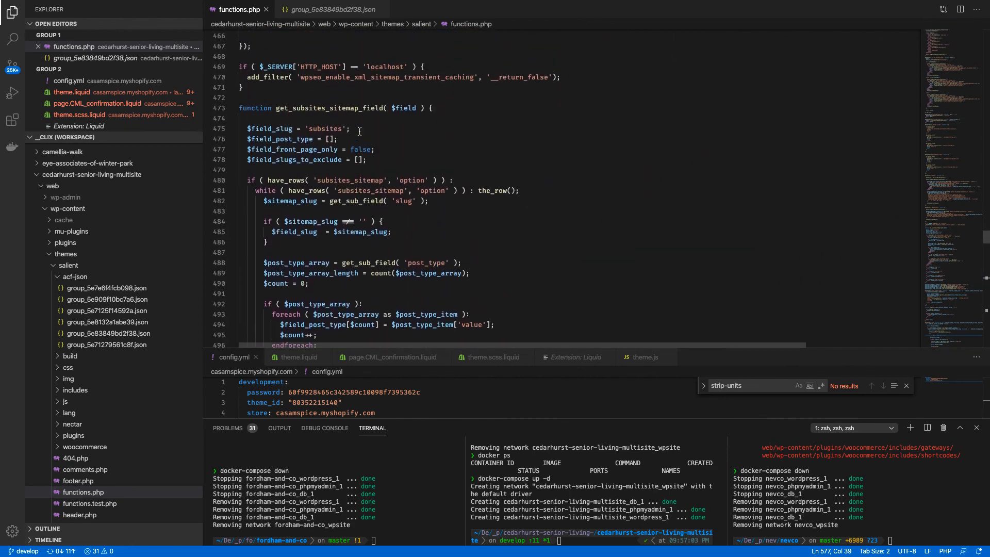
pyautogui.moveTo(567, 78); pyautogui.dragTo(248, 78)
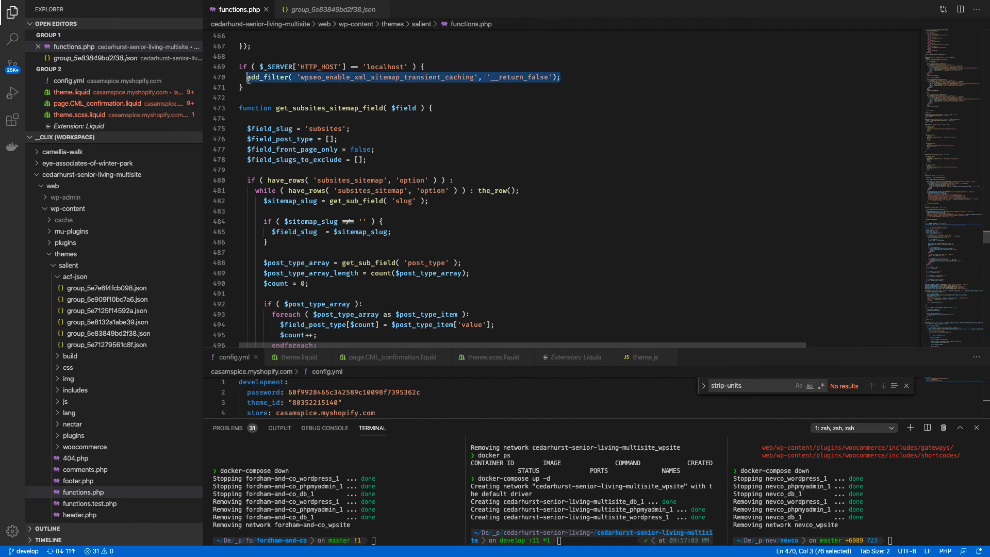
pyautogui.click(402, 67)
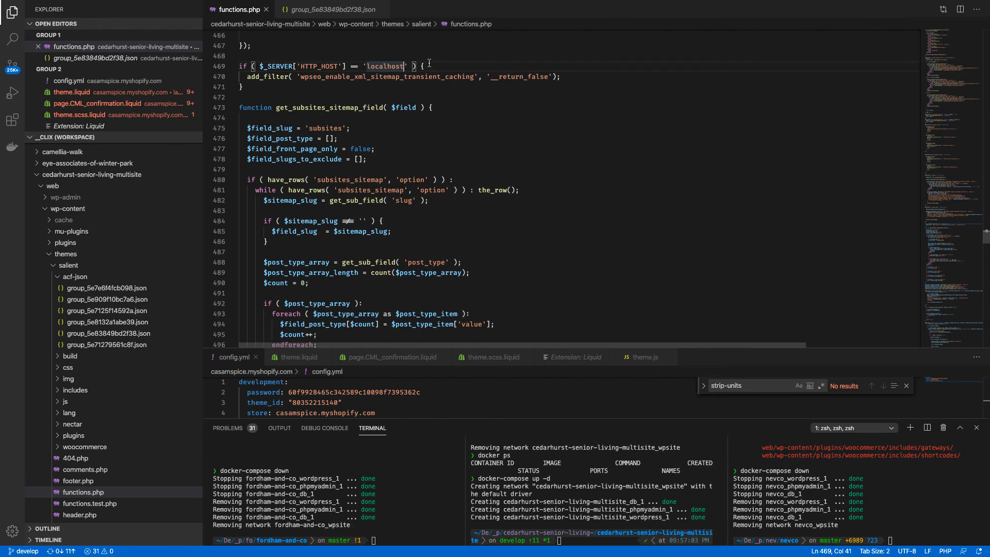
pyautogui.click(442, 67)
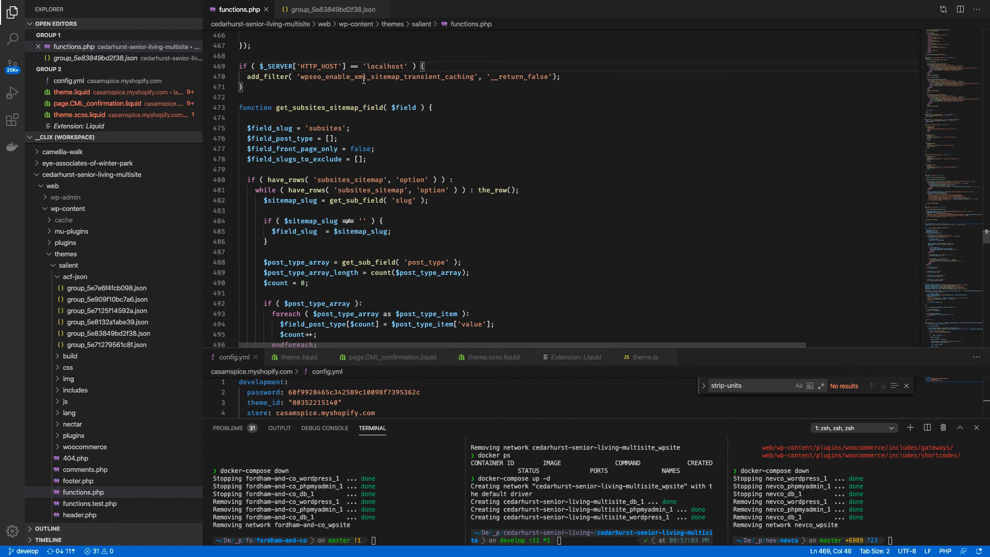
pyautogui.moveTo(405, 67); pyautogui.dragTo(372, 67)
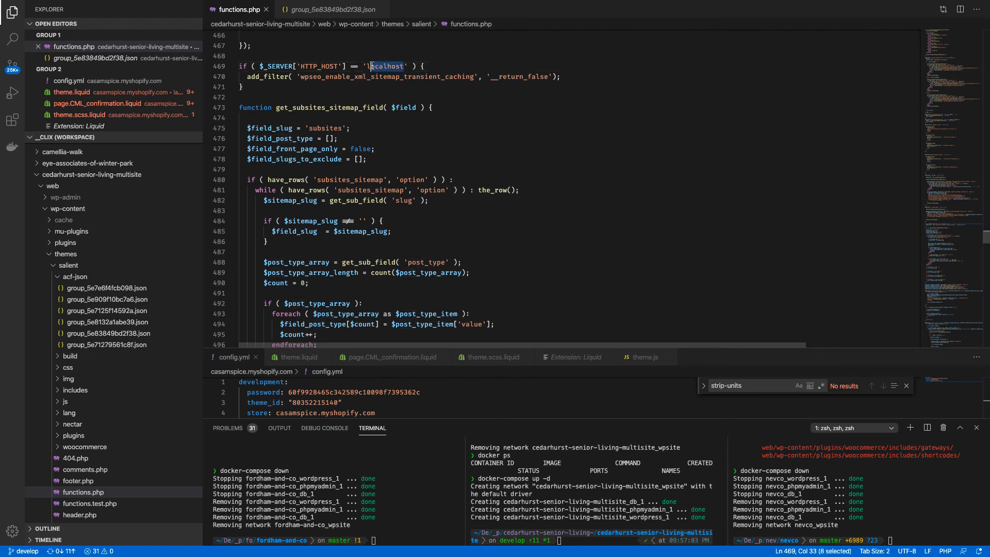
# Open group_5e83849bd2f38.json from the acf-json folder, review its Sitemap field definitions, and return to functions.php.
pyautogui.click(150, 333)
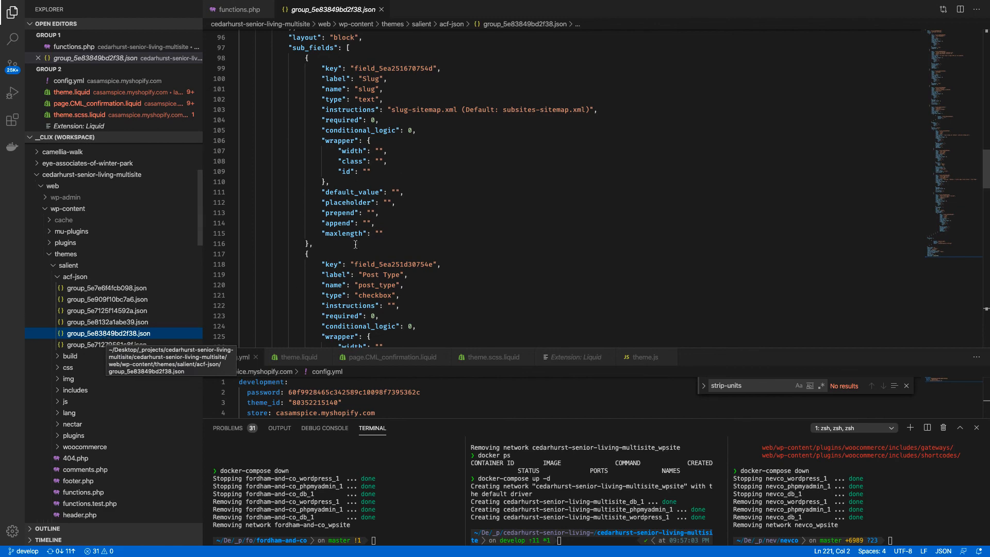
pyautogui.scroll(10, 400, 179)
pyautogui.scroll(13, 400, 179)
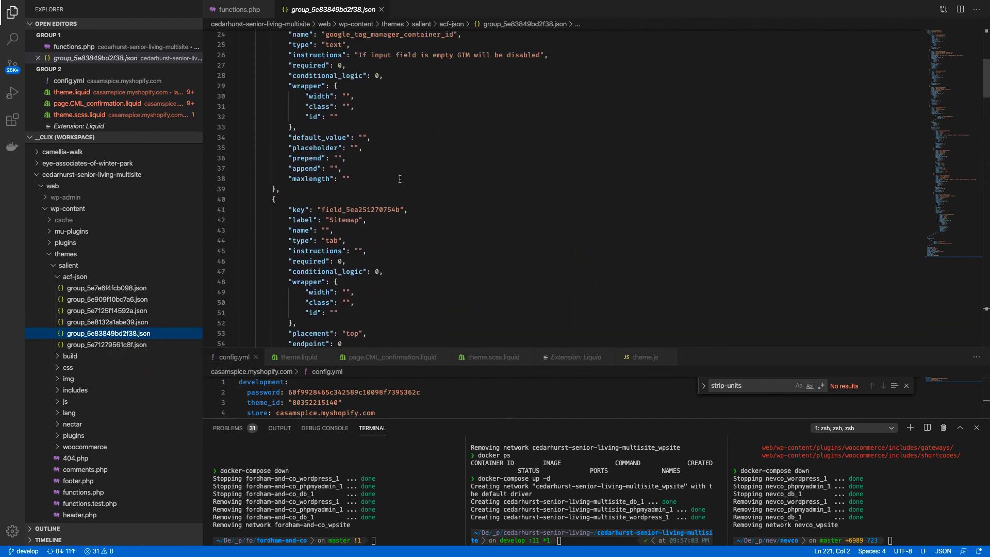
pyautogui.click(225, 10)
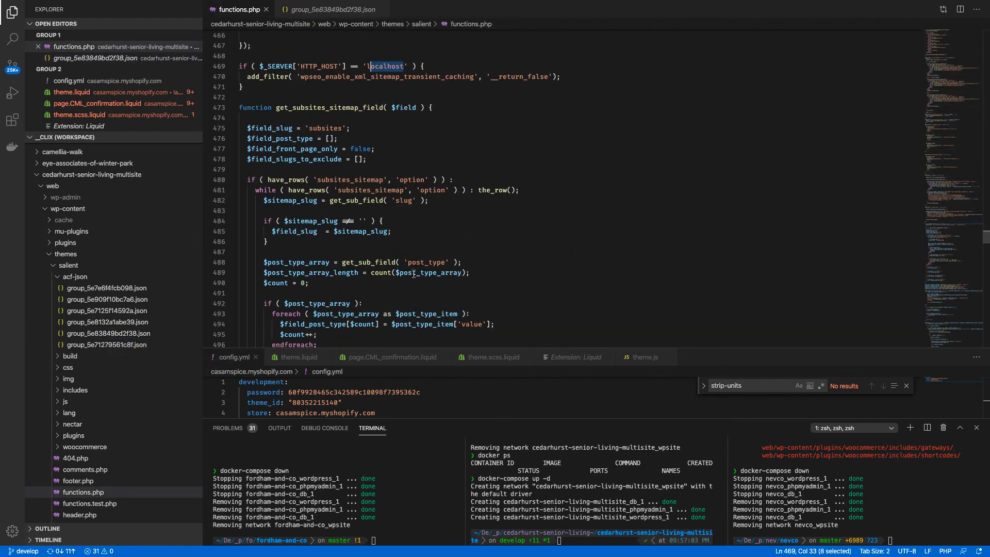
# Collapse the acf-json folder and highlight the acf/settings/save_json and acf/settings/load_json filters in functions.php.
pyautogui.click(82, 277)
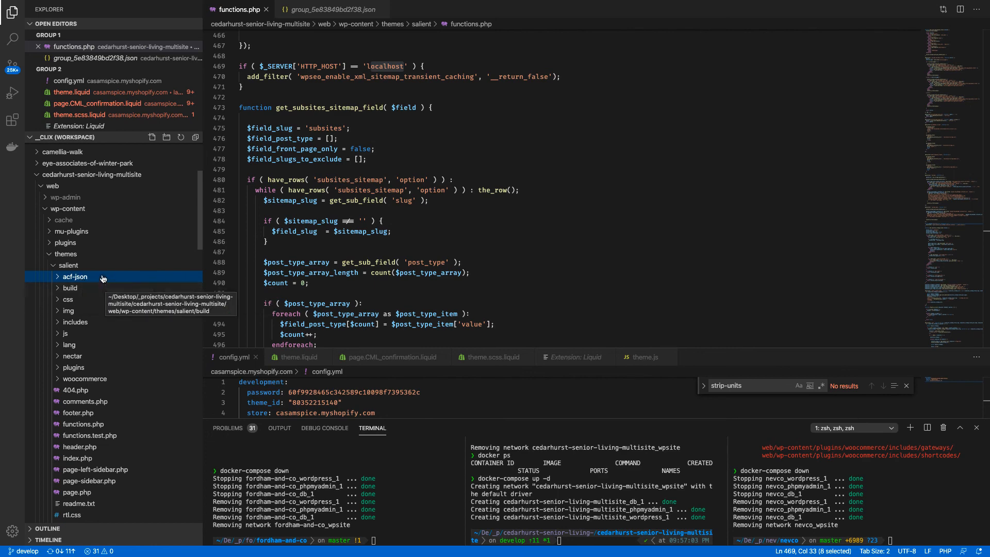
pyautogui.scroll(6, 309, 237)
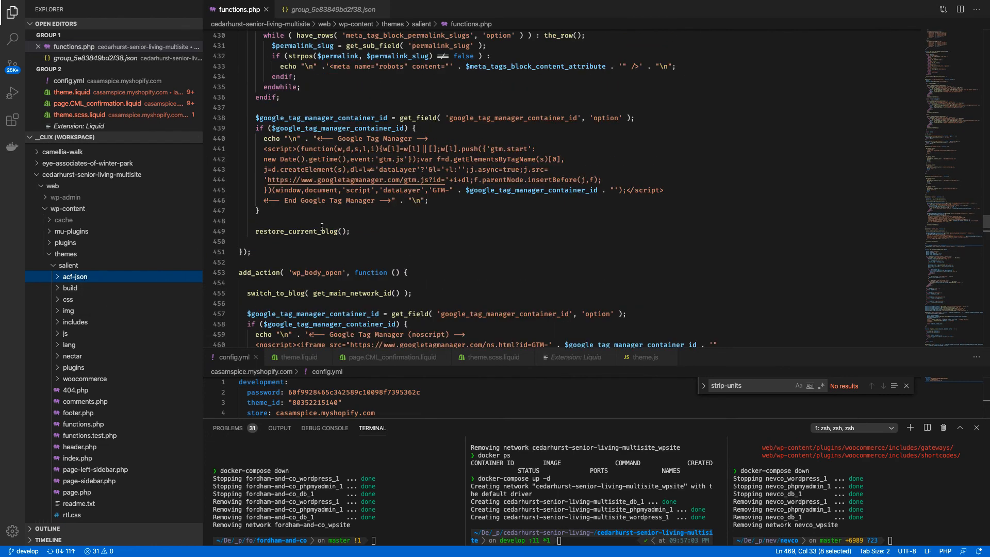
pyautogui.scroll(10, 322, 227)
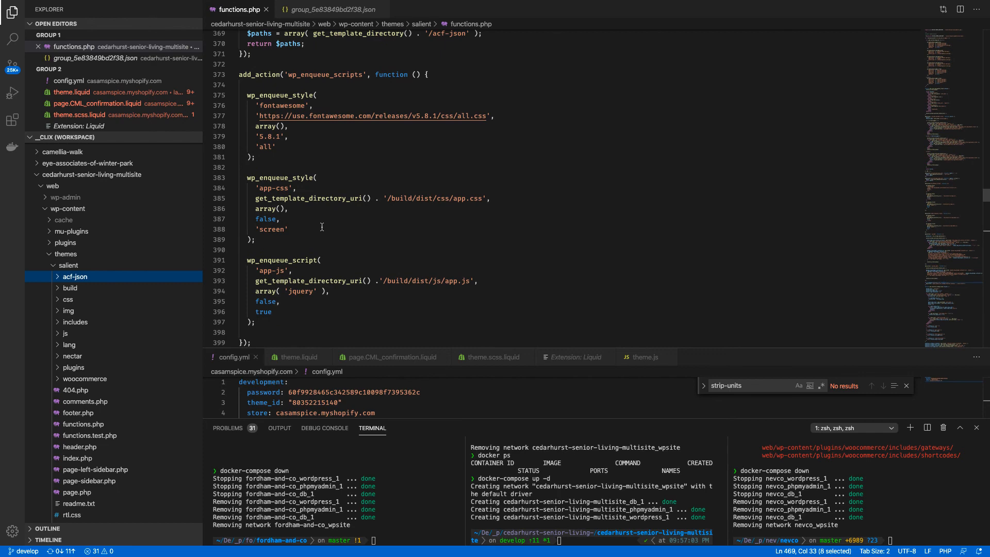
pyautogui.scroll(6, 322, 227)
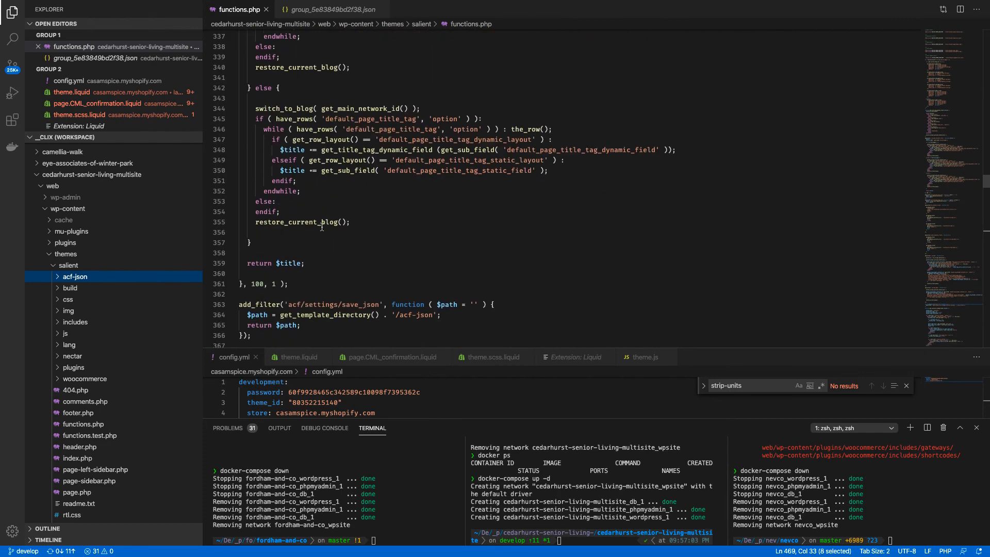
pyautogui.scroll(-2, 322, 227)
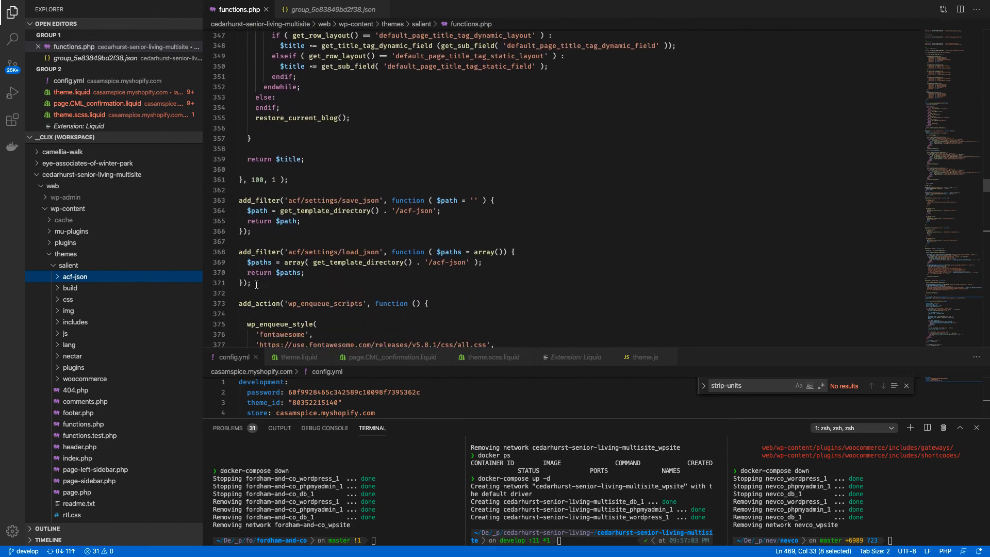
pyautogui.moveTo(256, 285); pyautogui.dragTo(223, 204)
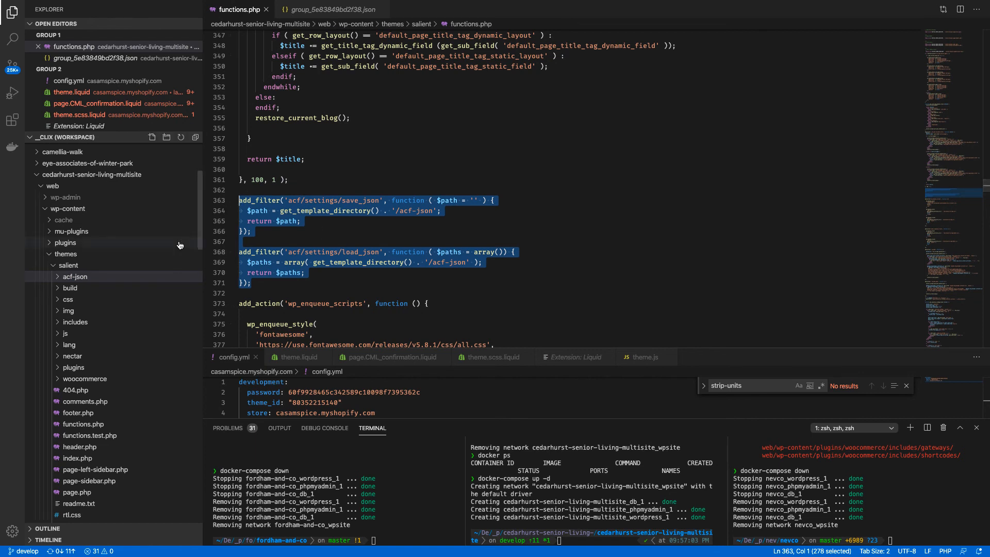
# Expand the Salient theme's acf-json folder and look over its field group JSON files.
pyautogui.click(94, 278)
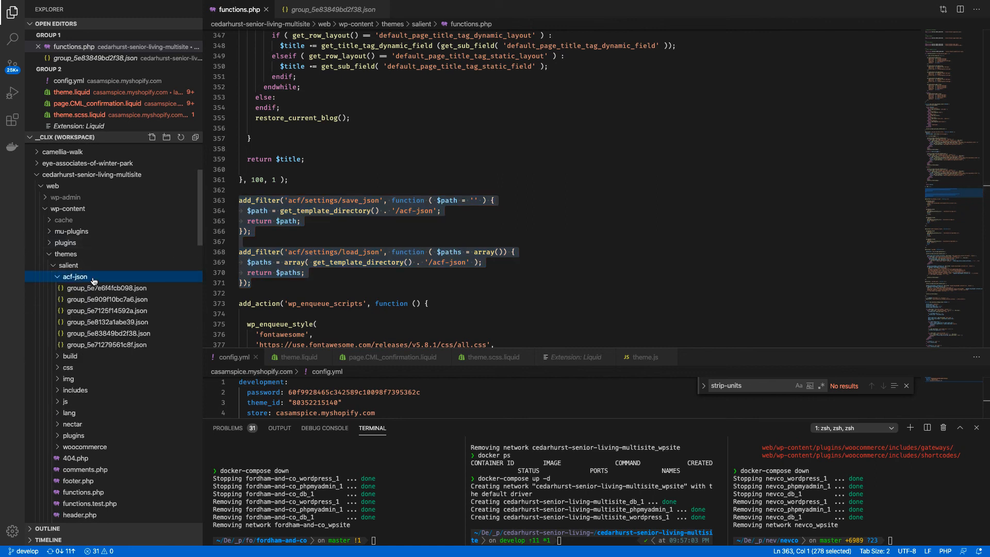
pyautogui.click(94, 279)
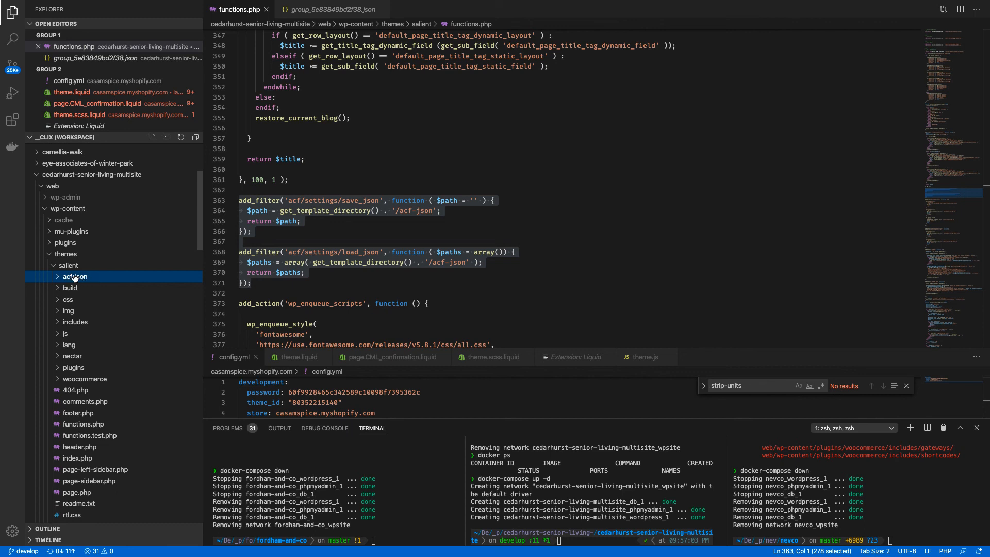
pyautogui.scroll(-1, 76, 282)
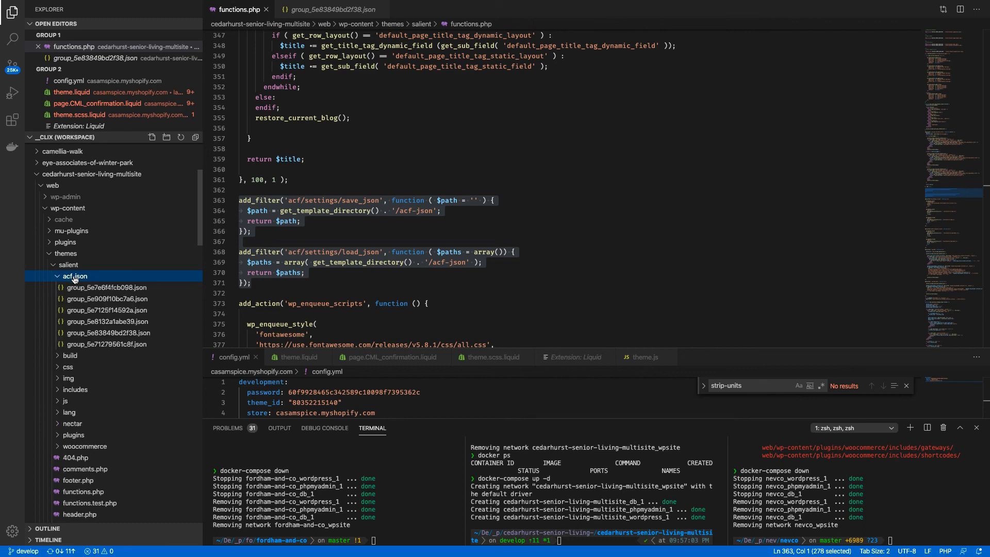
# Collapse the acf-json folder and review the wpseo_sitemap_index filter and strpos_in_array function in functions.php.
pyautogui.scroll(-5, 380, 250)
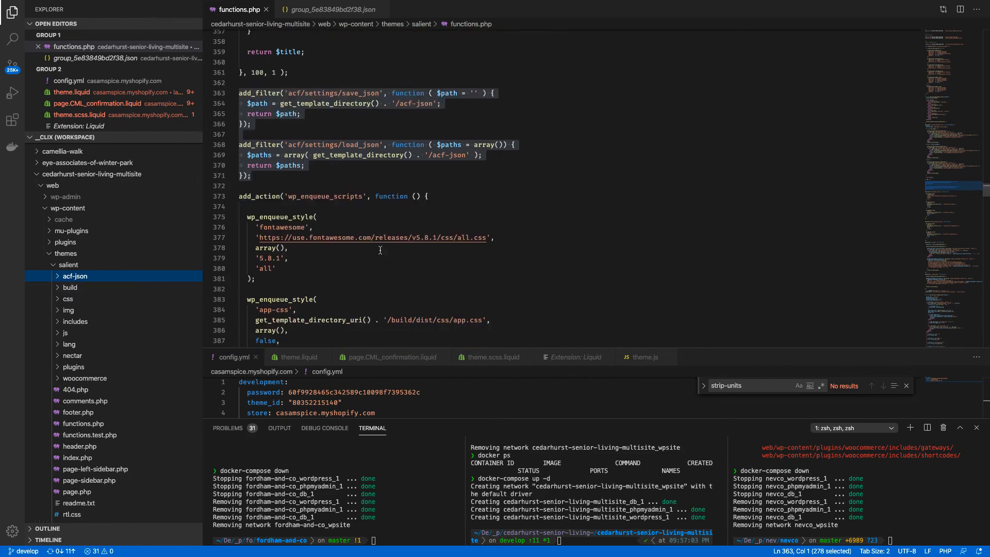
pyautogui.scroll(-3, 380, 250)
pyautogui.scroll(-20, 380, 250)
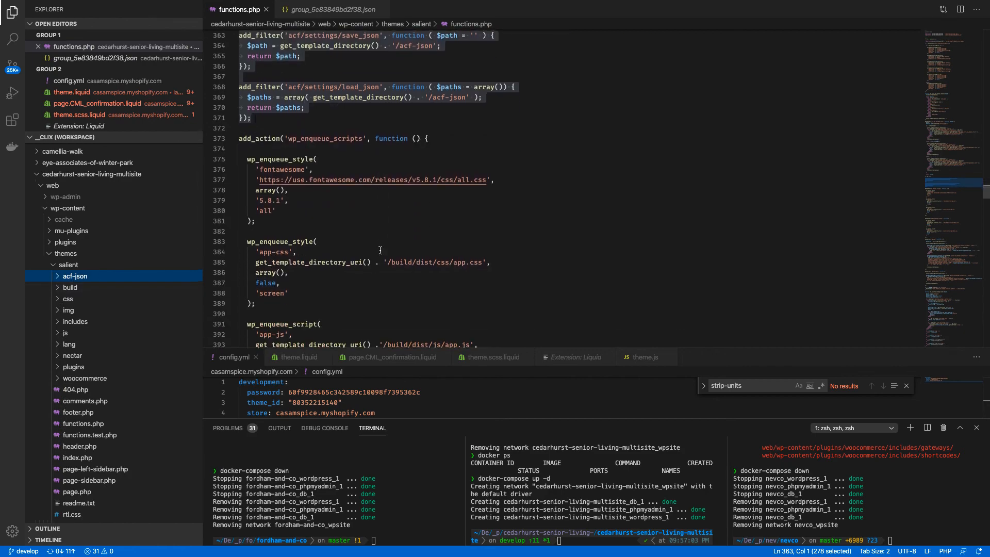
pyautogui.scroll(-20, 380, 250)
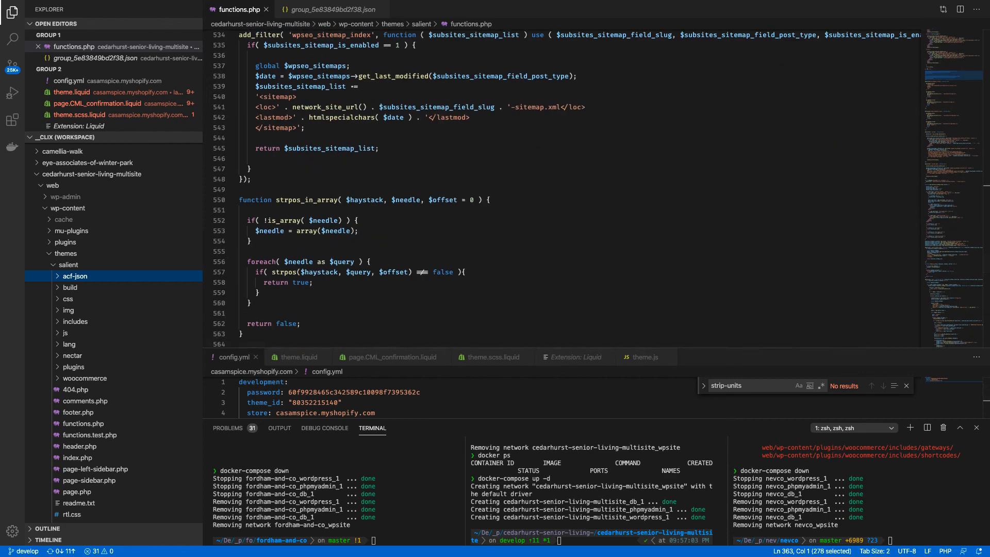
pyautogui.press('super+Tab')
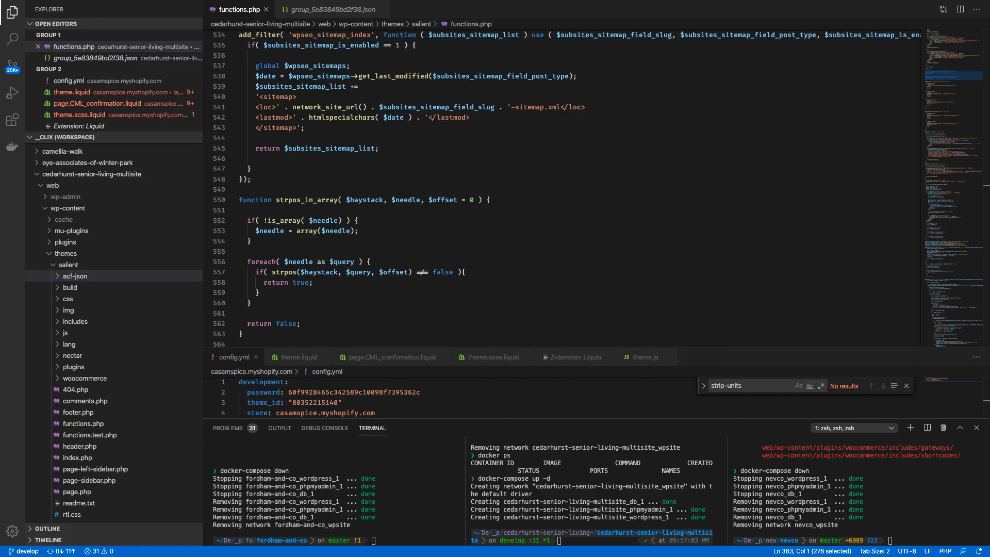